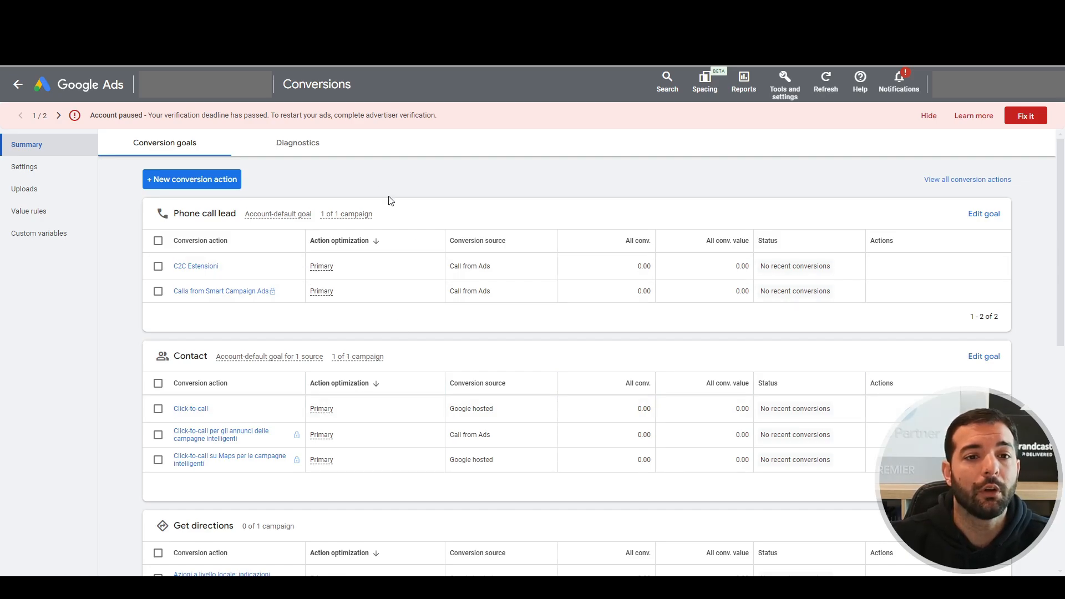
Create a new conversion action imported from Google Analytics 4 web events, reaching the purchase event list.
left_click(155, 179)
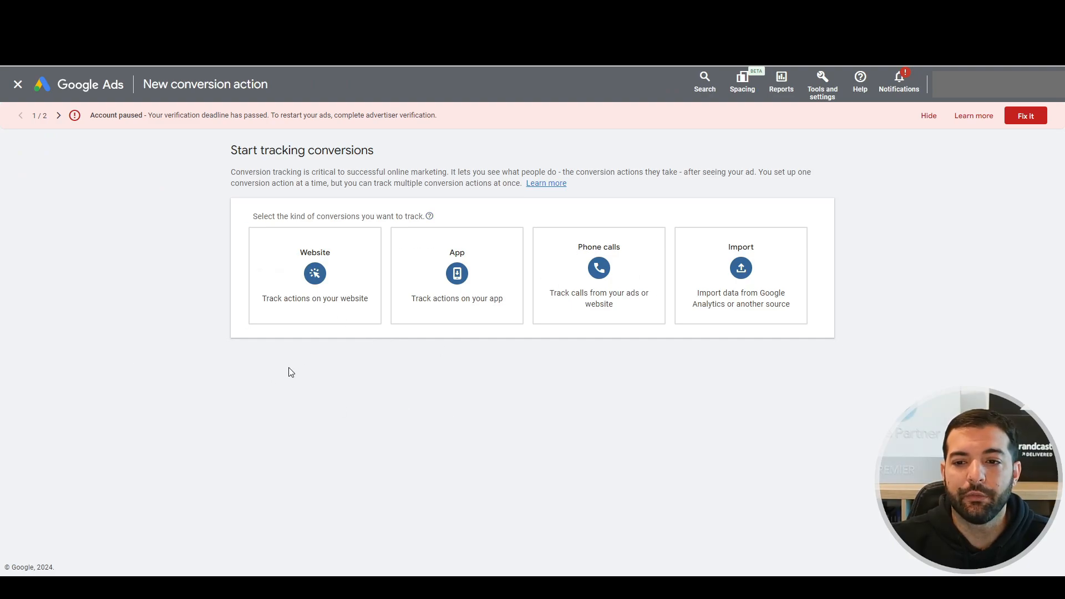
mouse_move(761, 292)
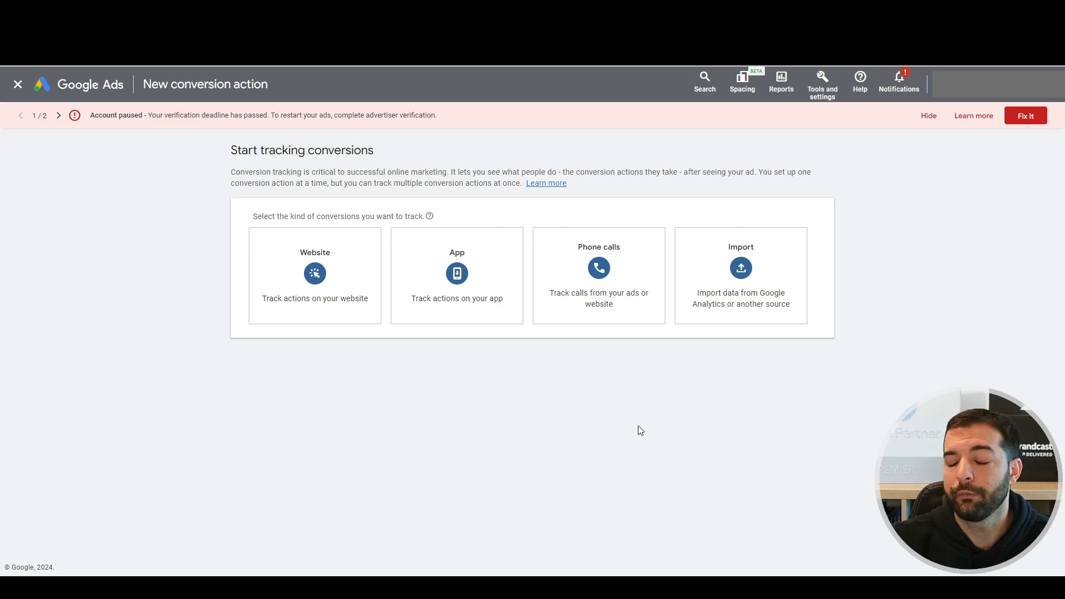
left_click(746, 301)
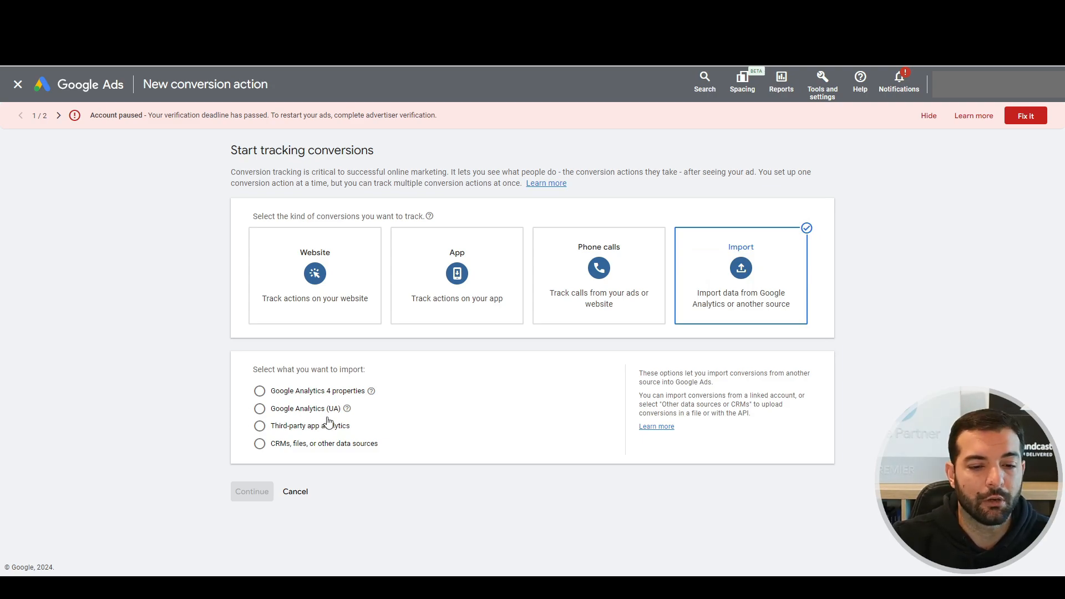
left_click(291, 396)
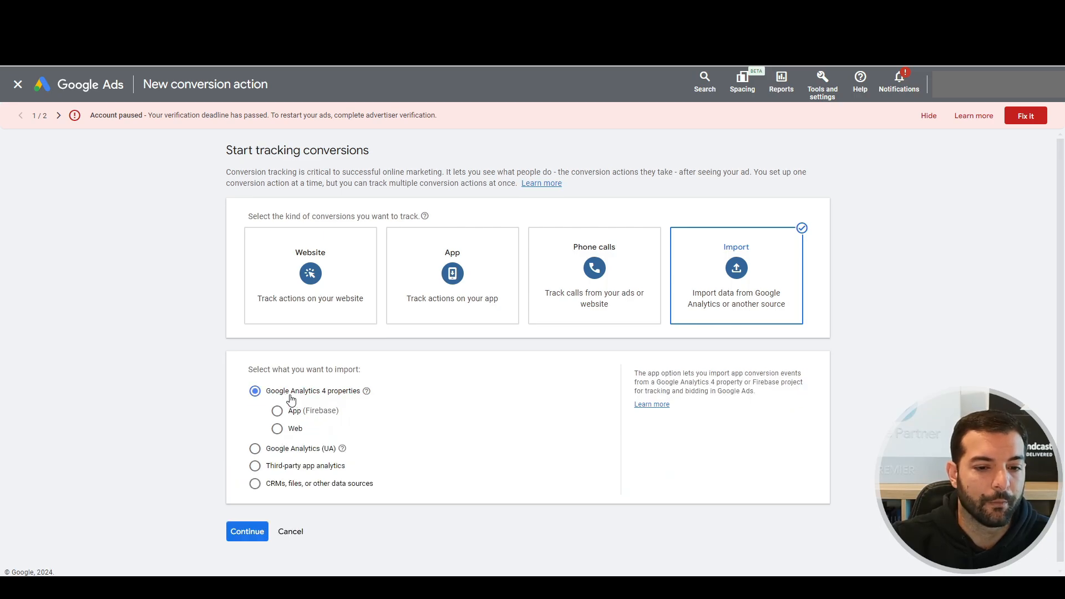
left_click(279, 430)
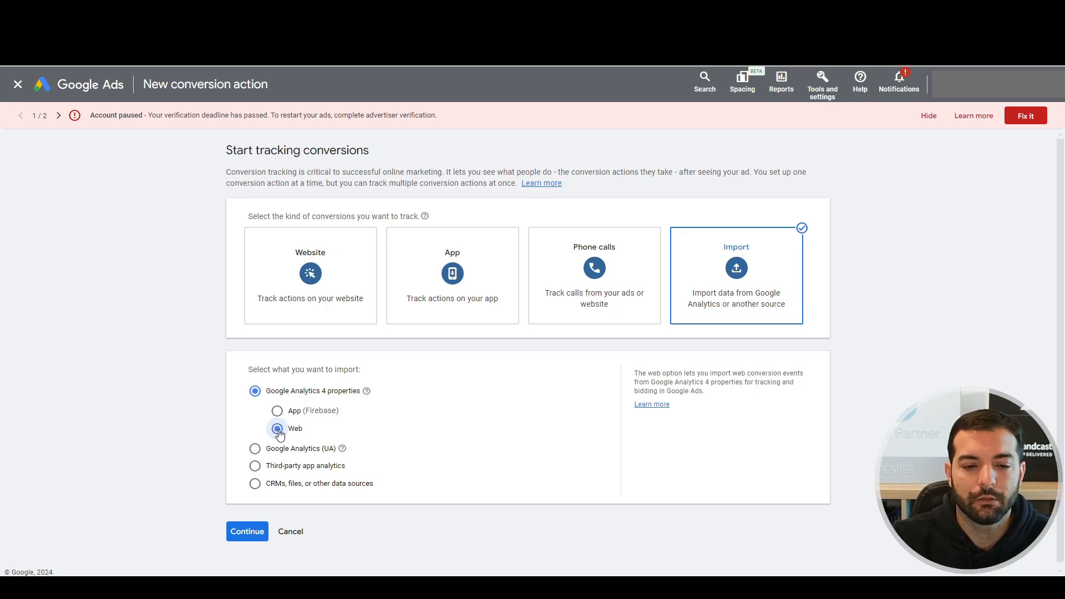
left_click(238, 532)
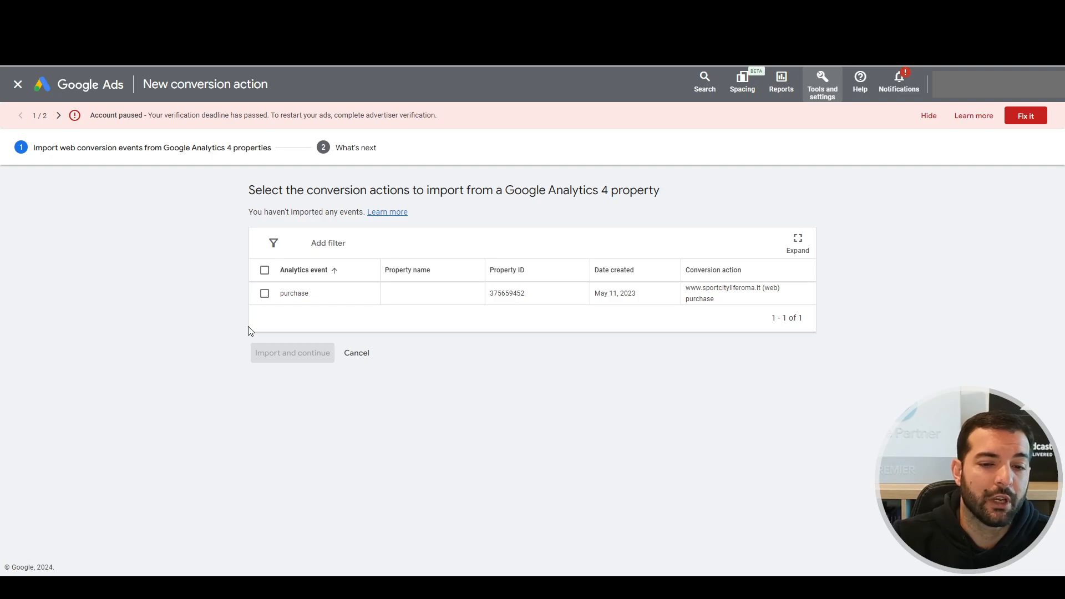
Select the GA4 purchase event and import it as a conversion action.
left_click(263, 295)
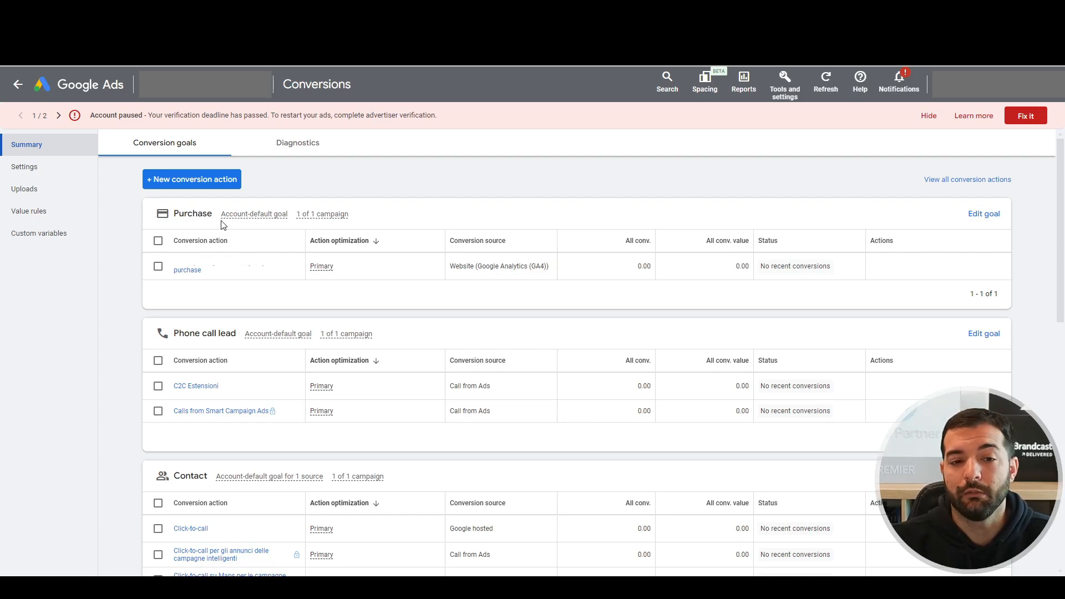
mouse_move(226, 219)
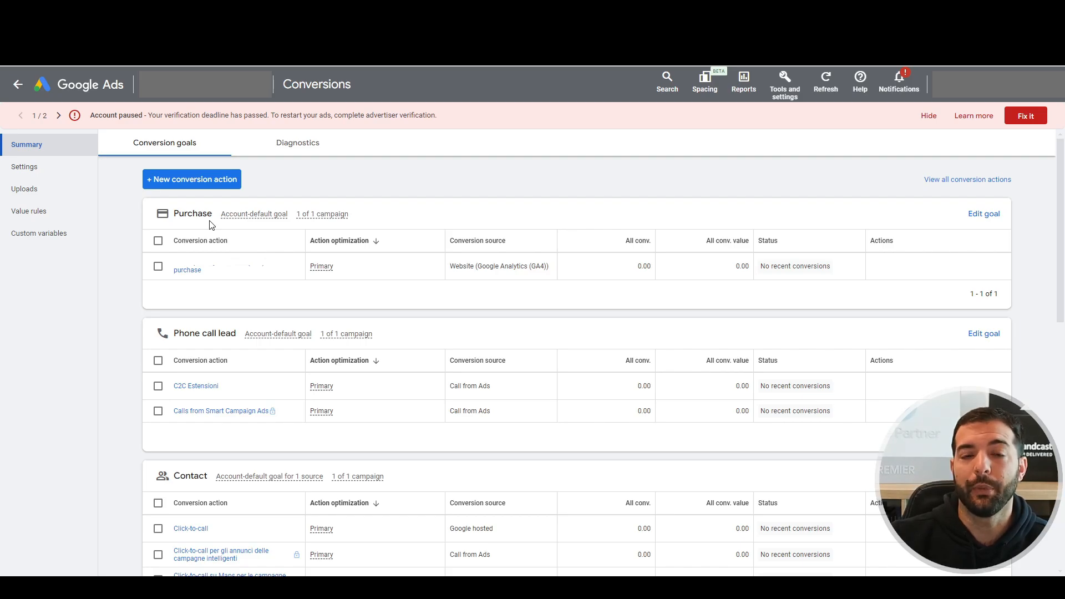
Change the Purchase goal to 'Do not use Purchase as an account-default goal' and save.
left_click(989, 217)
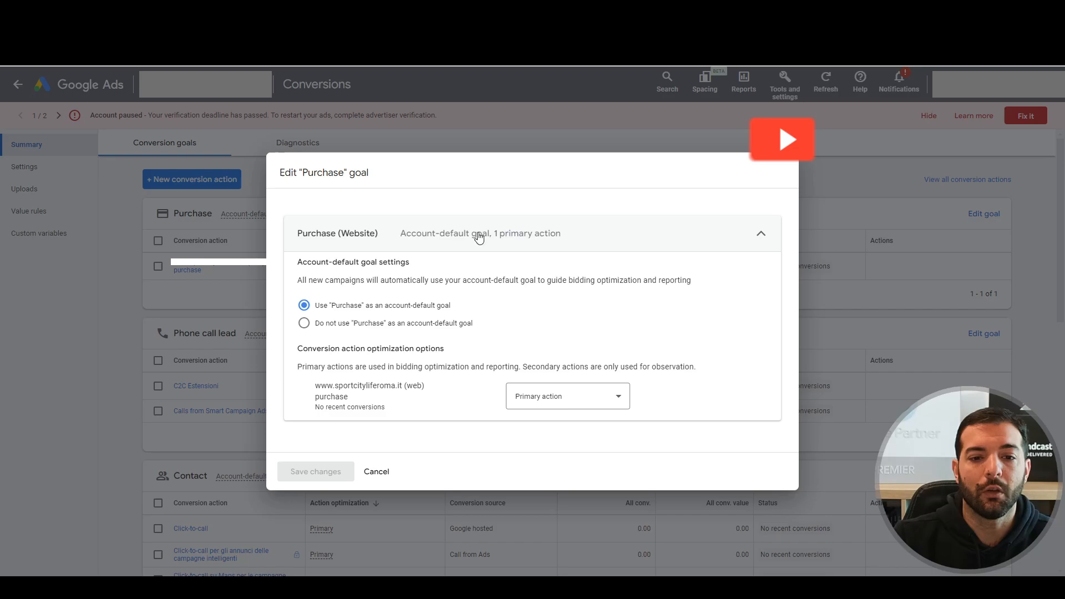
left_click(305, 324)
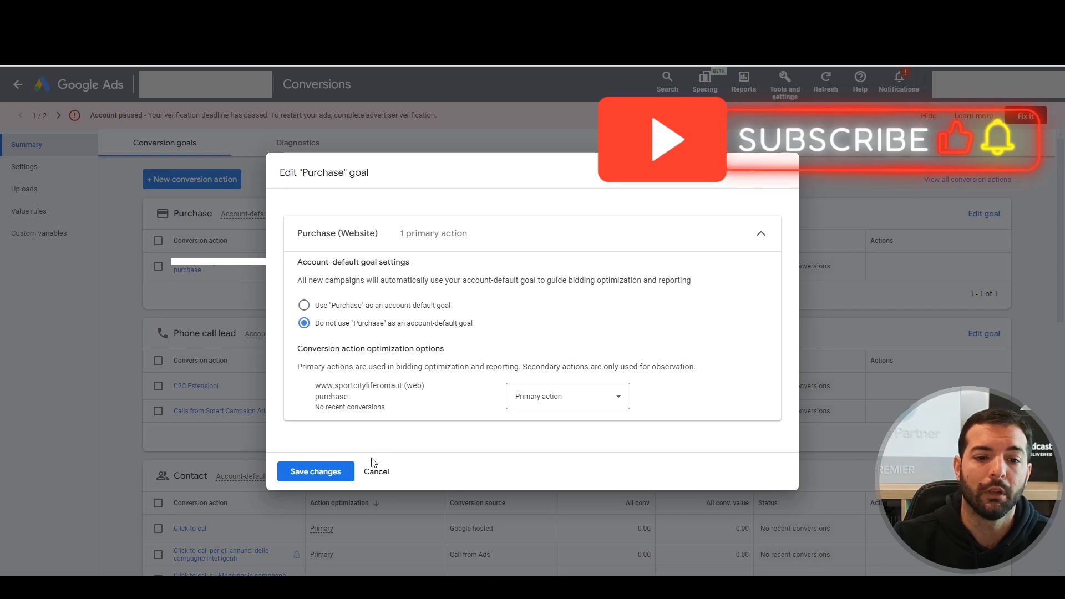
left_click(322, 475)
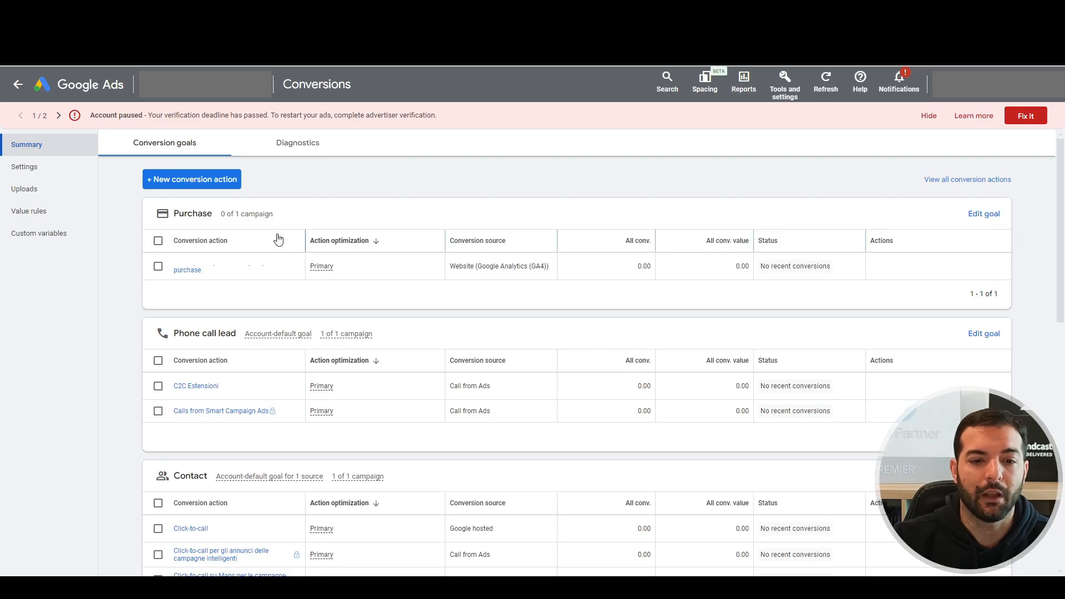
scroll(296, 355, "down", 3)
scroll(280, 444, "down", 3)
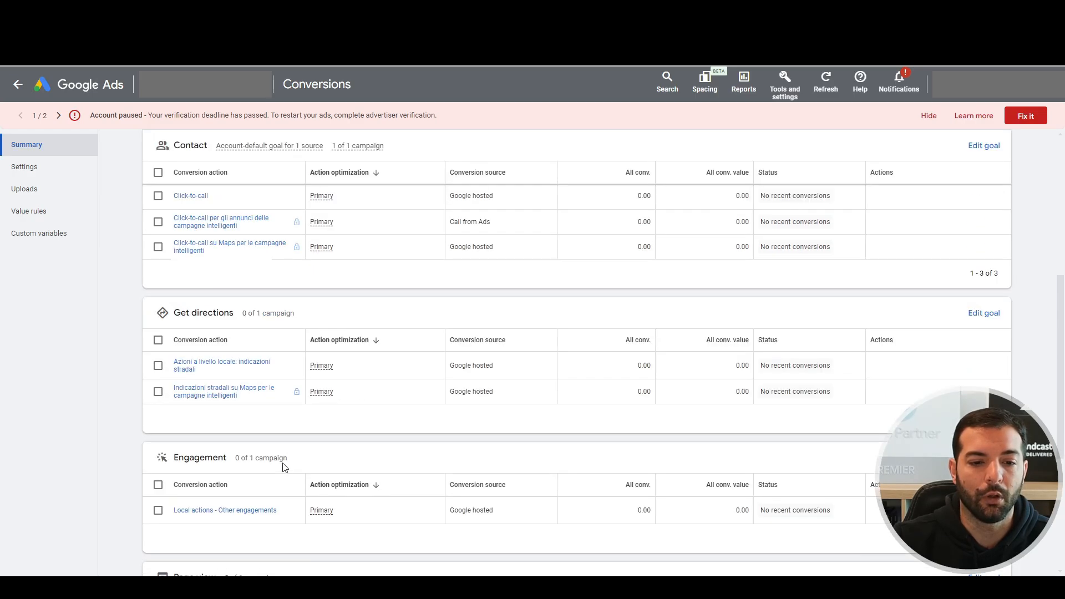
scroll(281, 461, "up", 5)
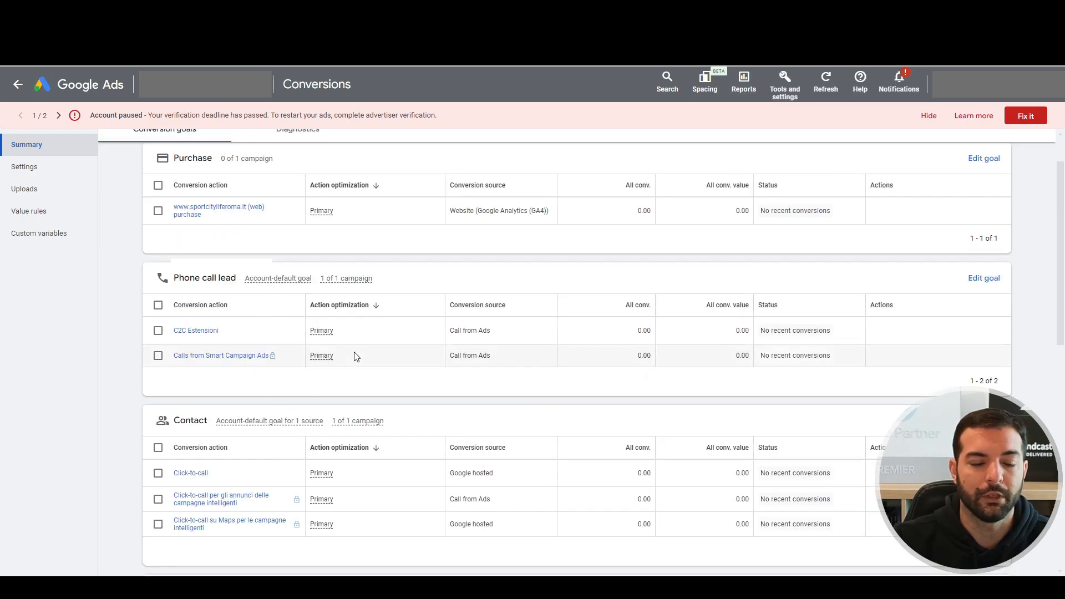
scroll(317, 345, "up", 1)
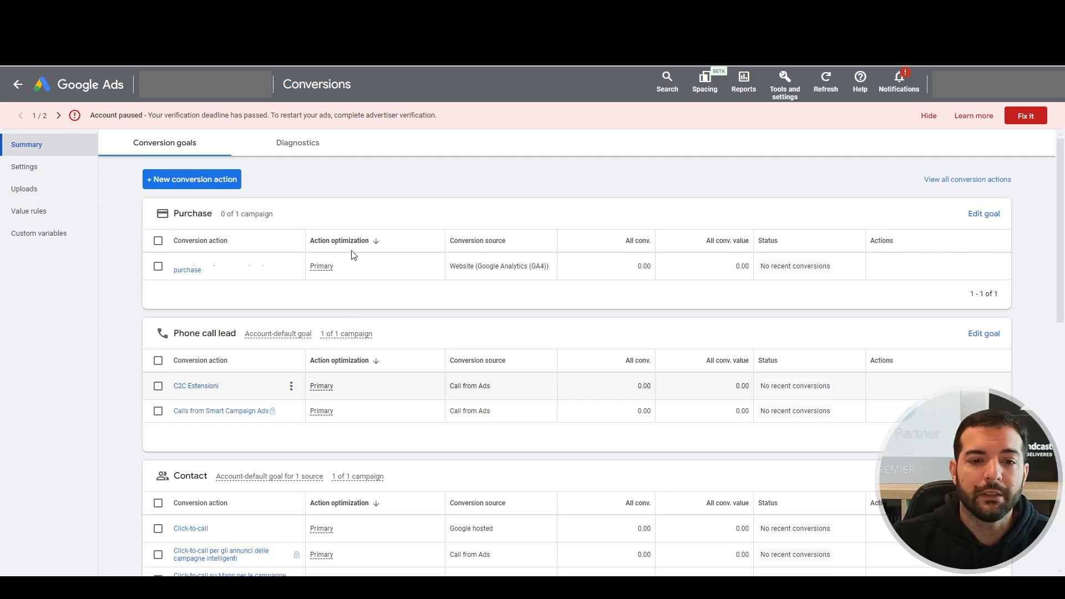
mouse_move(317, 245)
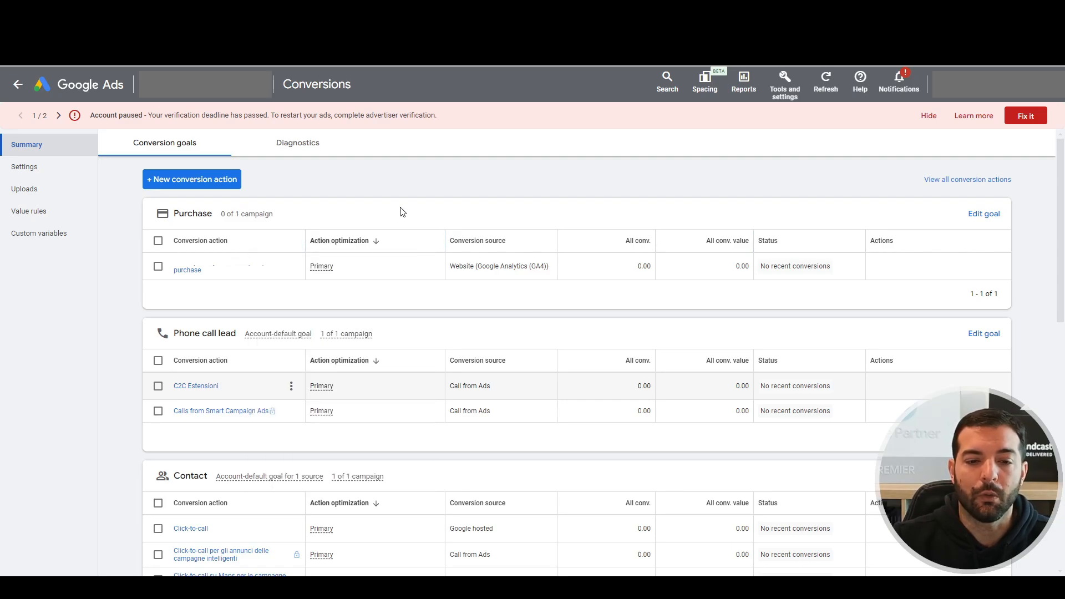
Set the purchase action in the Purchase goal to Secondary action (observe only) and save.
mouse_move(322, 271)
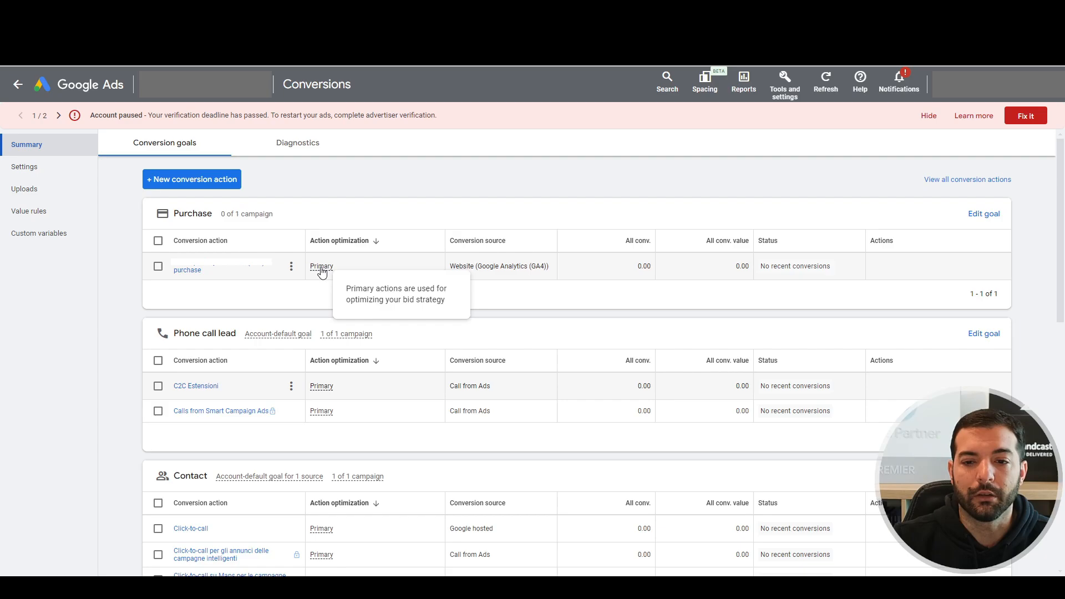
left_click(984, 214)
left_click(577, 397)
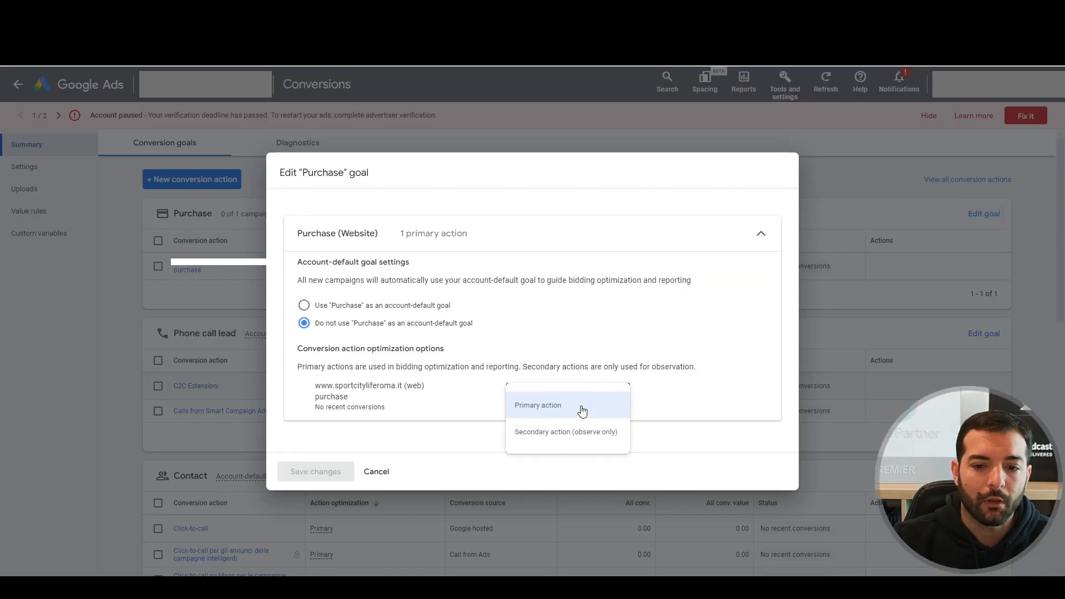
left_click(558, 438)
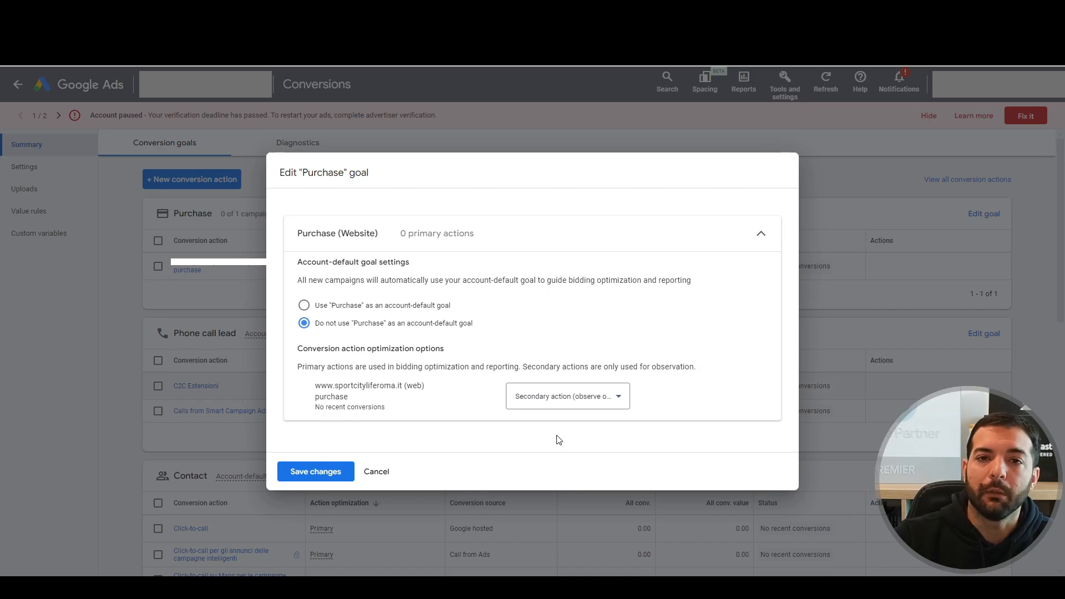
left_click(335, 478)
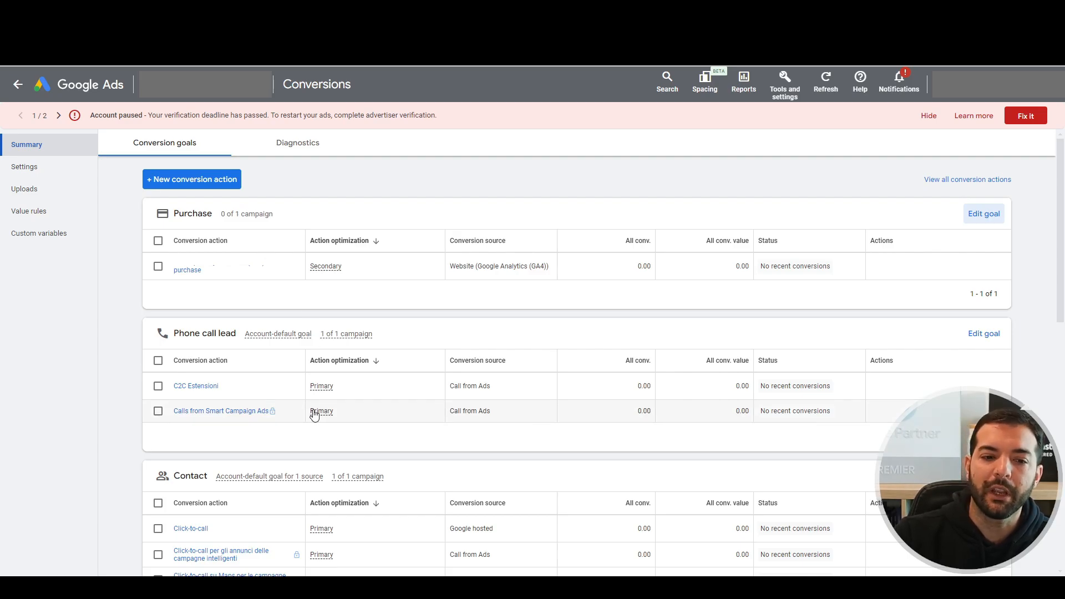
mouse_move(314, 415)
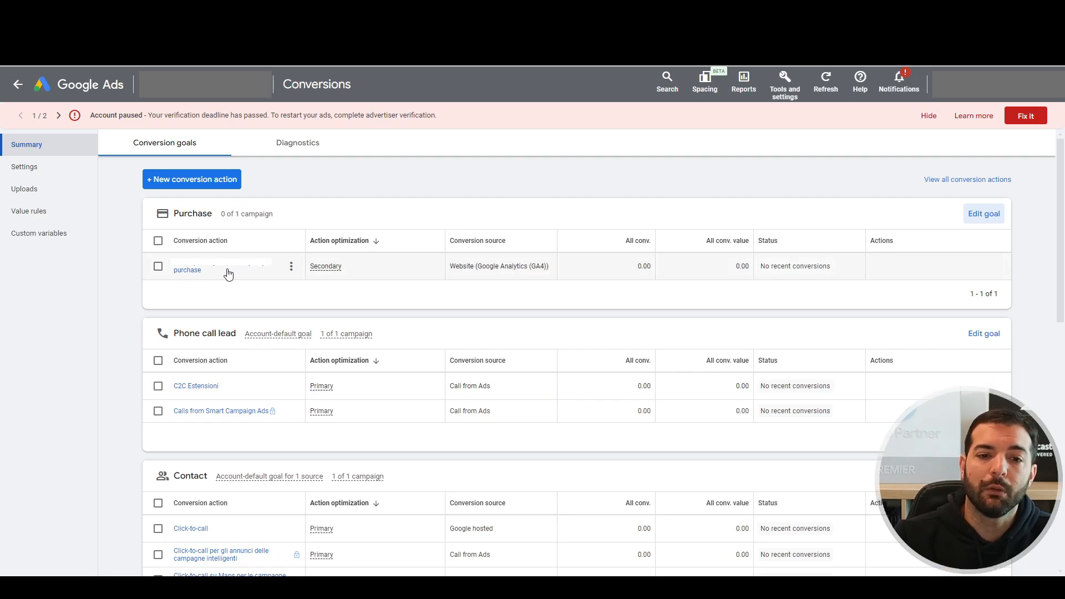
Start a custom goal named 'tes' under Custom goals, then cancel it without saving.
scroll(317, 272, "down", 10)
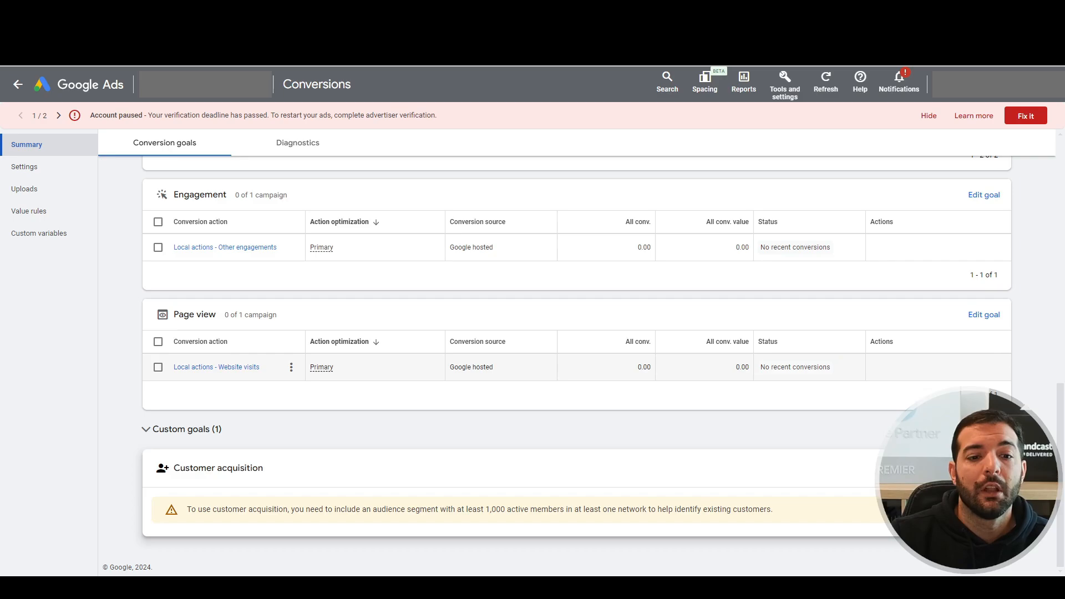
left_click(146, 429)
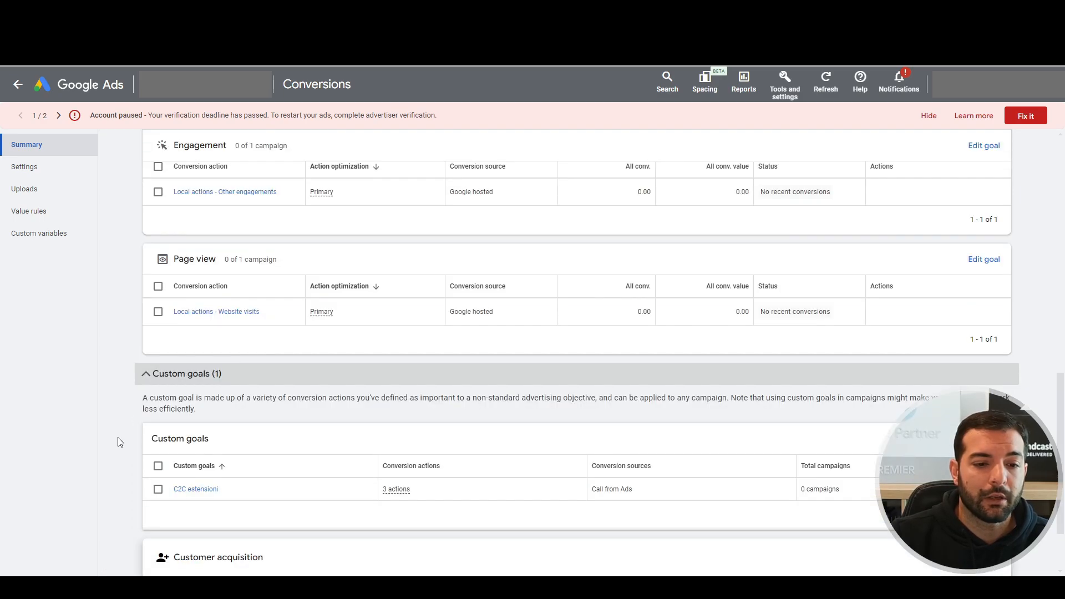
scroll(116, 473, "down", 2)
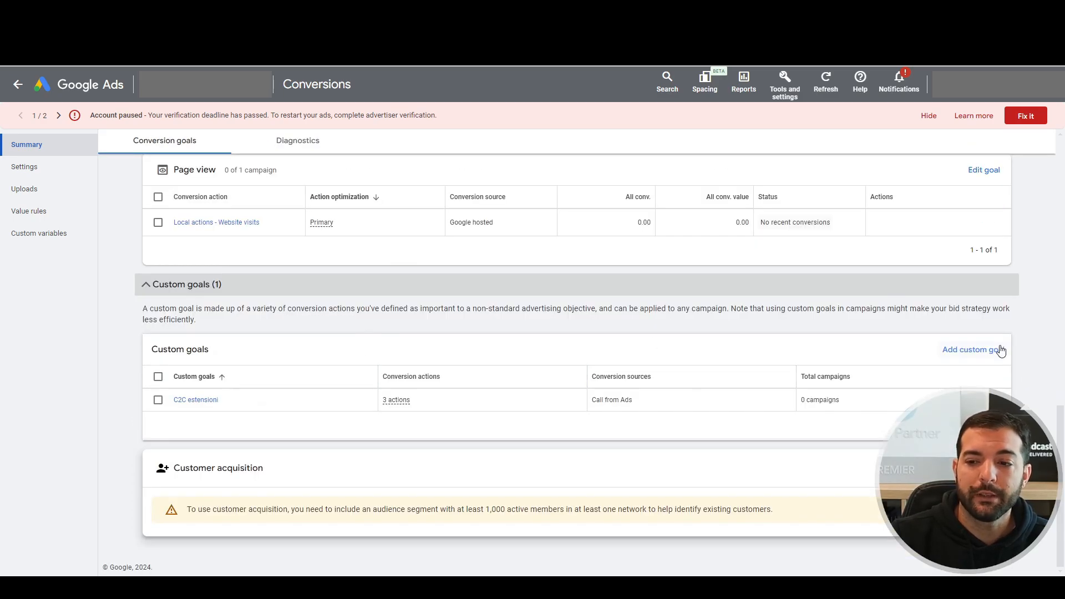
left_click(970, 352)
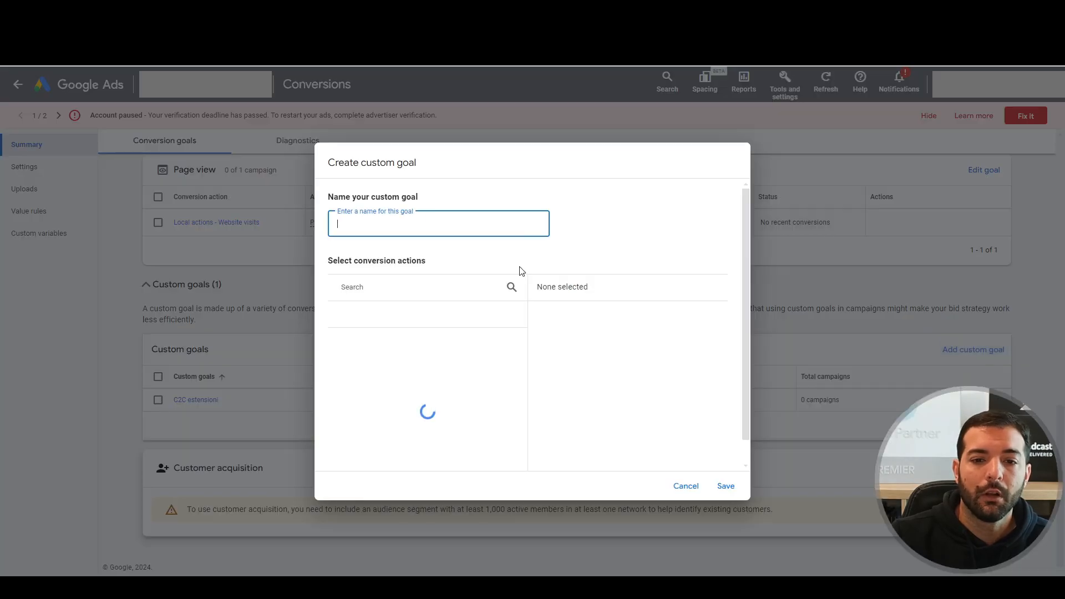
type("test")
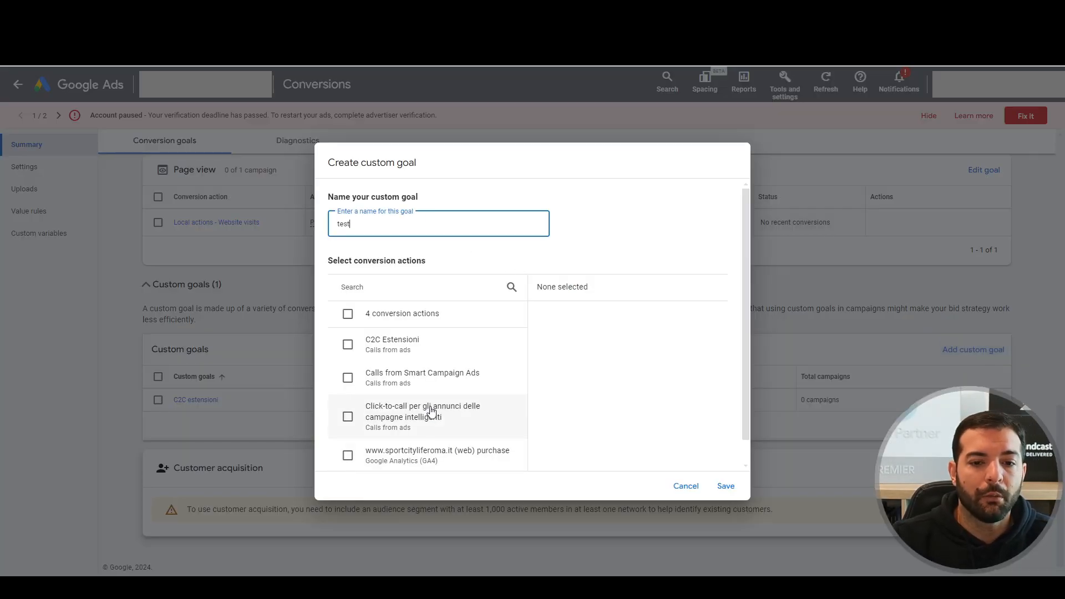
scroll(439, 405, "down", 1)
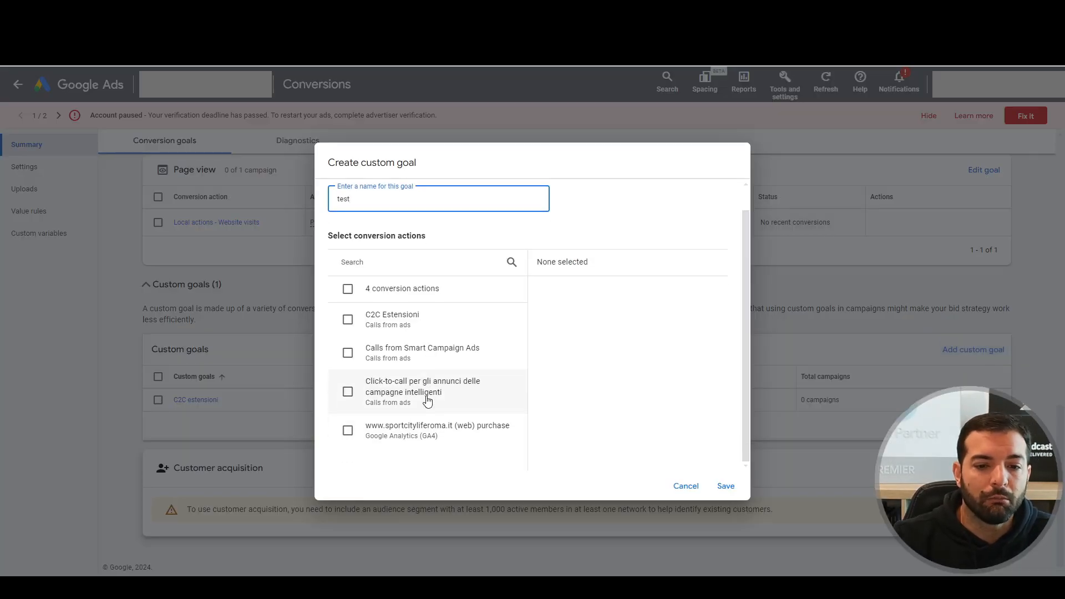
scroll(383, 370, "up", 1)
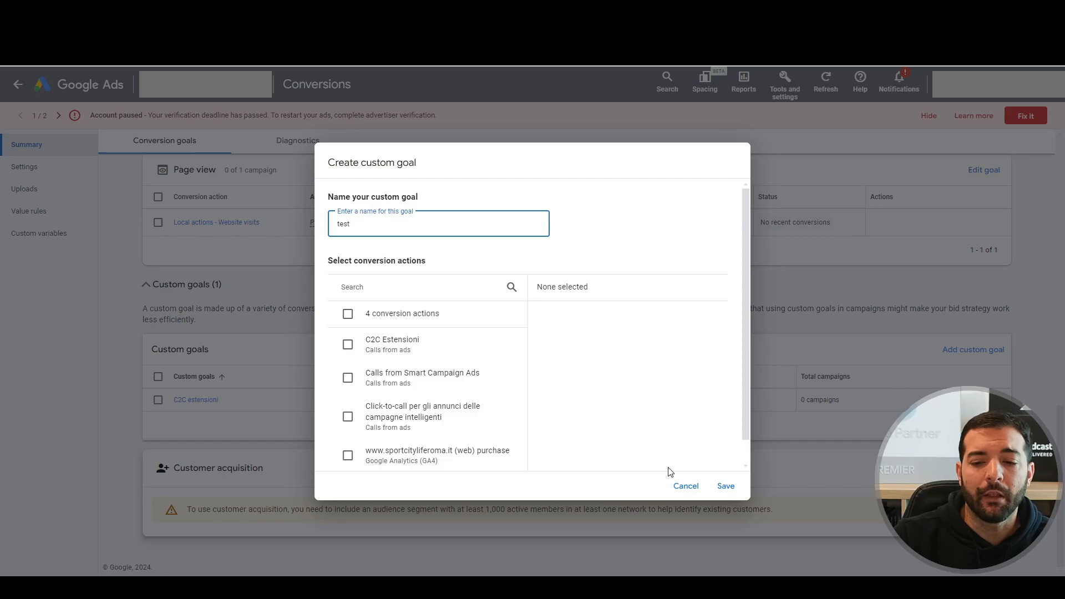
left_click(685, 486)
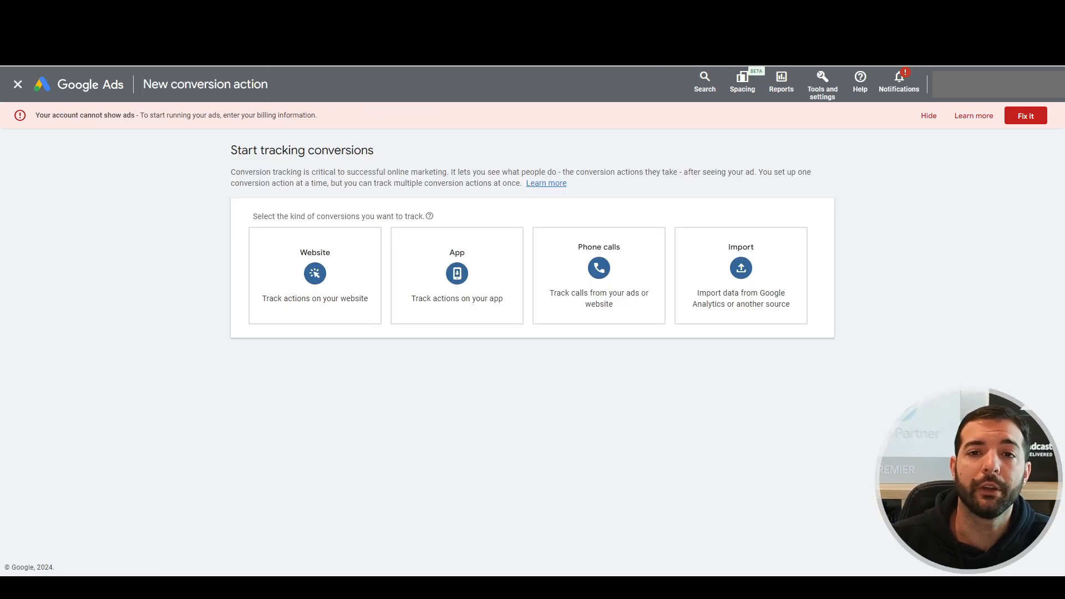
Track Website conversions and scan the domain ppcincubator.com.
left_click(299, 280)
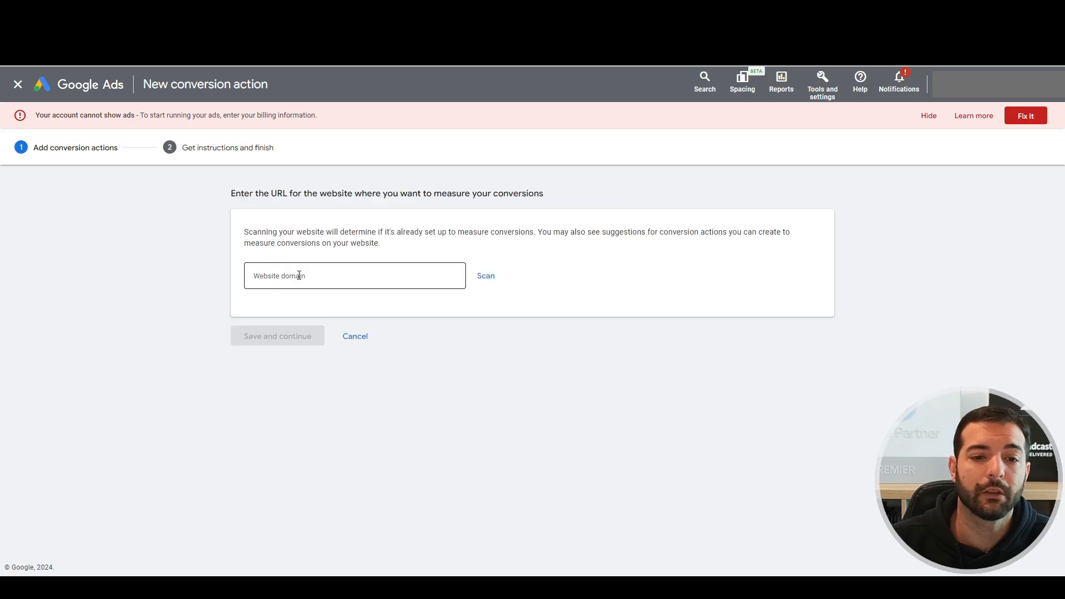
left_click(324, 275)
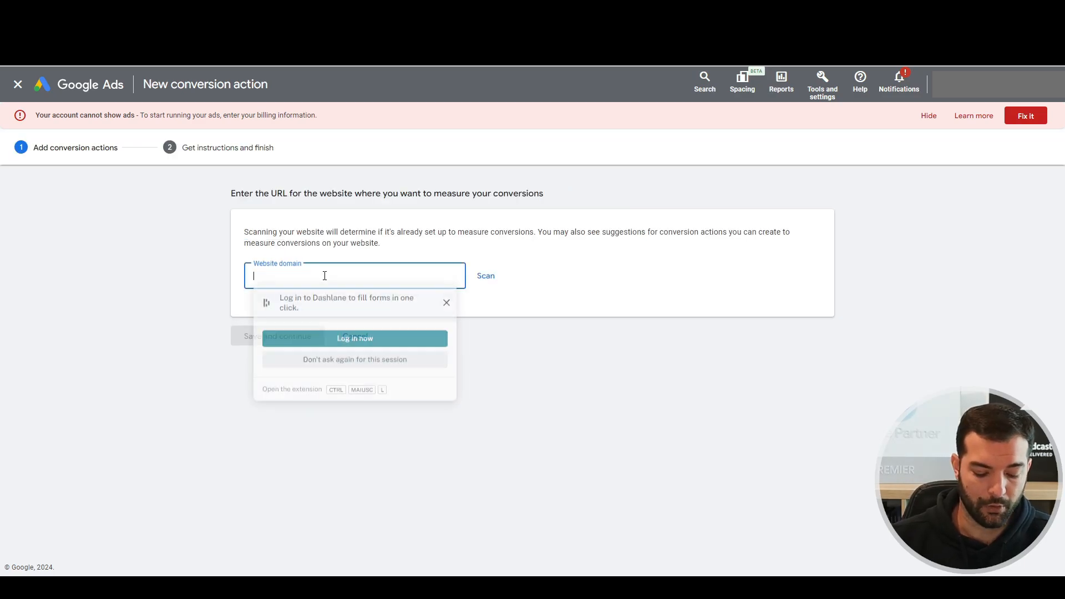
type("ppcincubator")
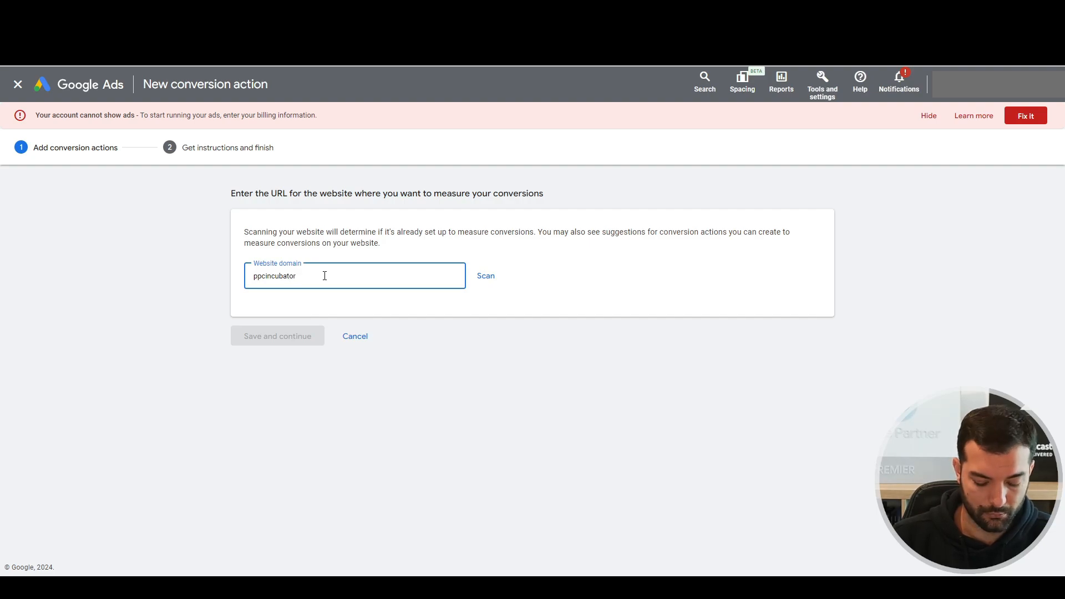
type(".com")
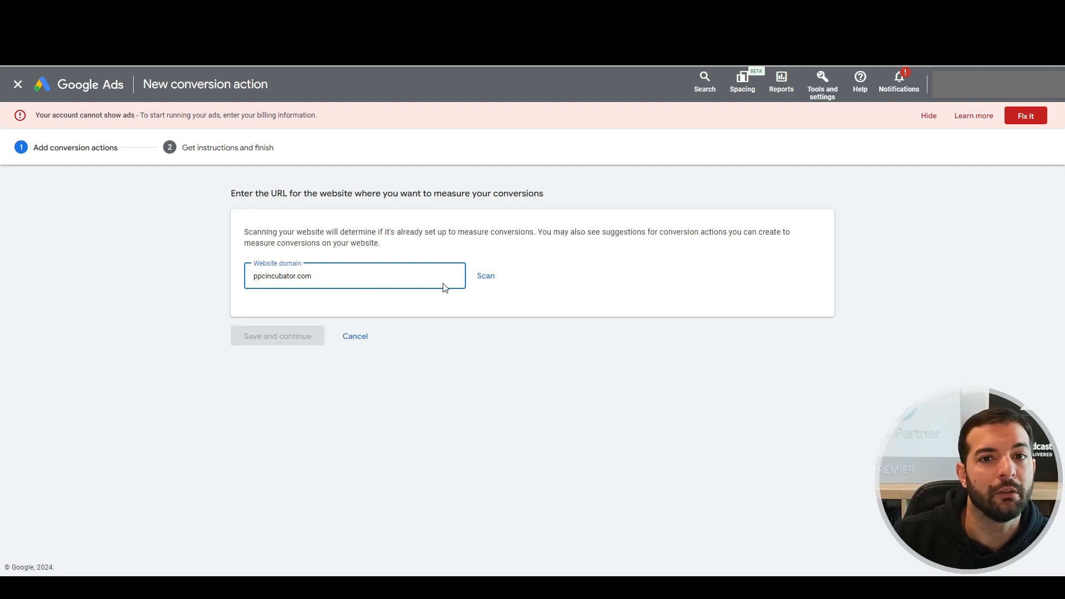
left_click(485, 288)
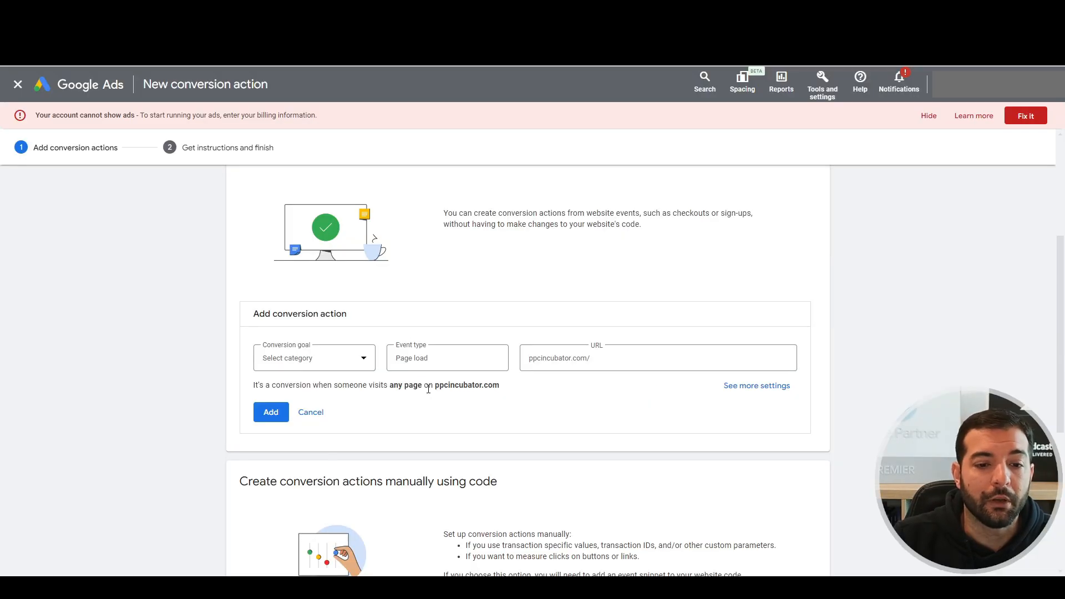
Choose 'Add a conversion action manually' under the manual code-based option.
scroll(272, 395, "down", 1)
scroll(277, 407, "up", 3)
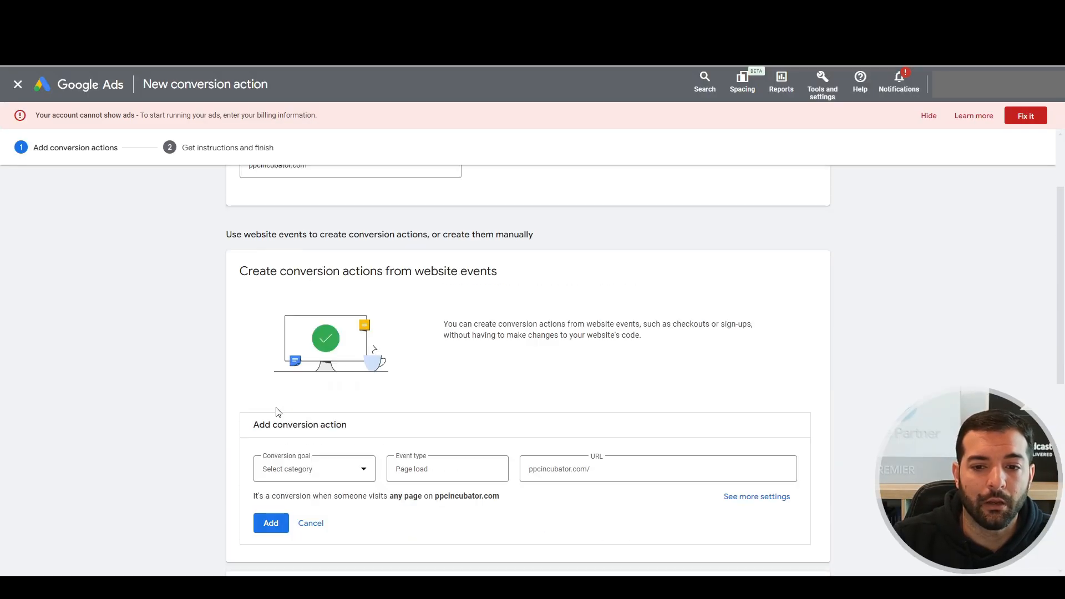
scroll(527, 442, "down", 4)
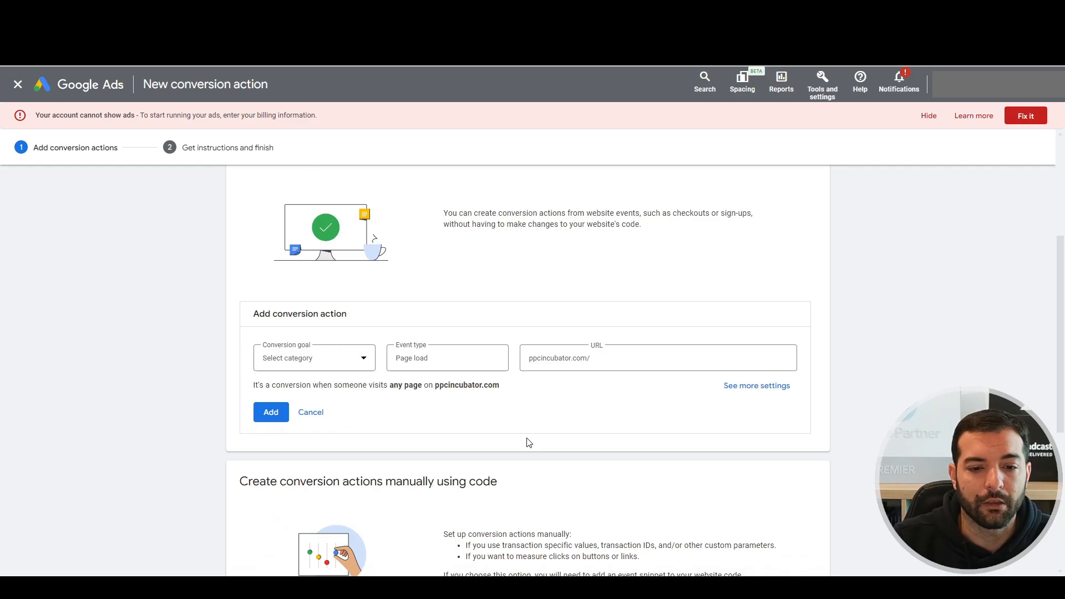
scroll(448, 442, "down", 2)
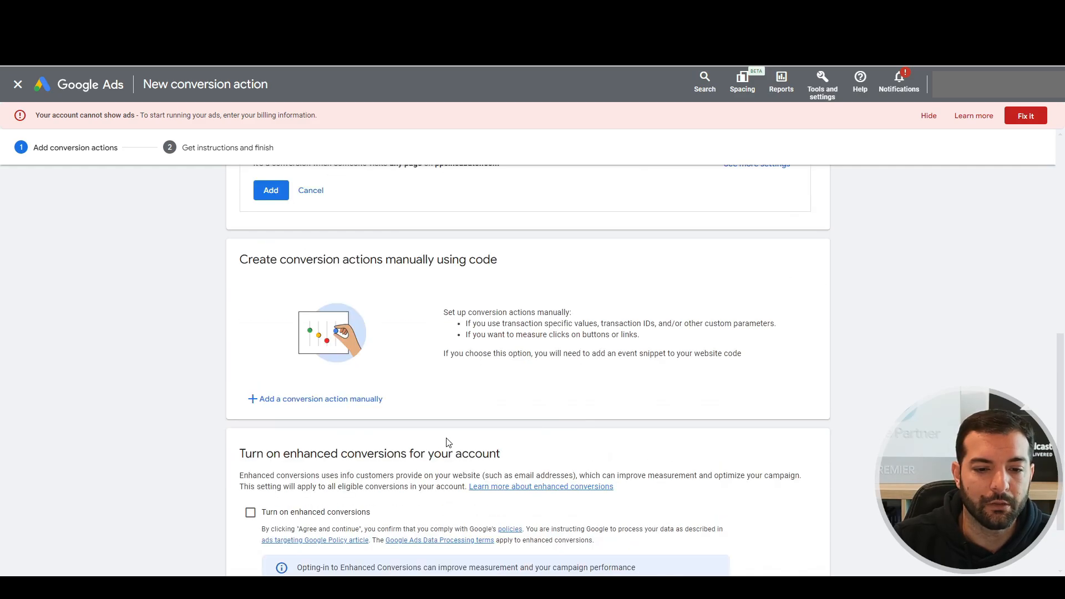
left_click(289, 399)
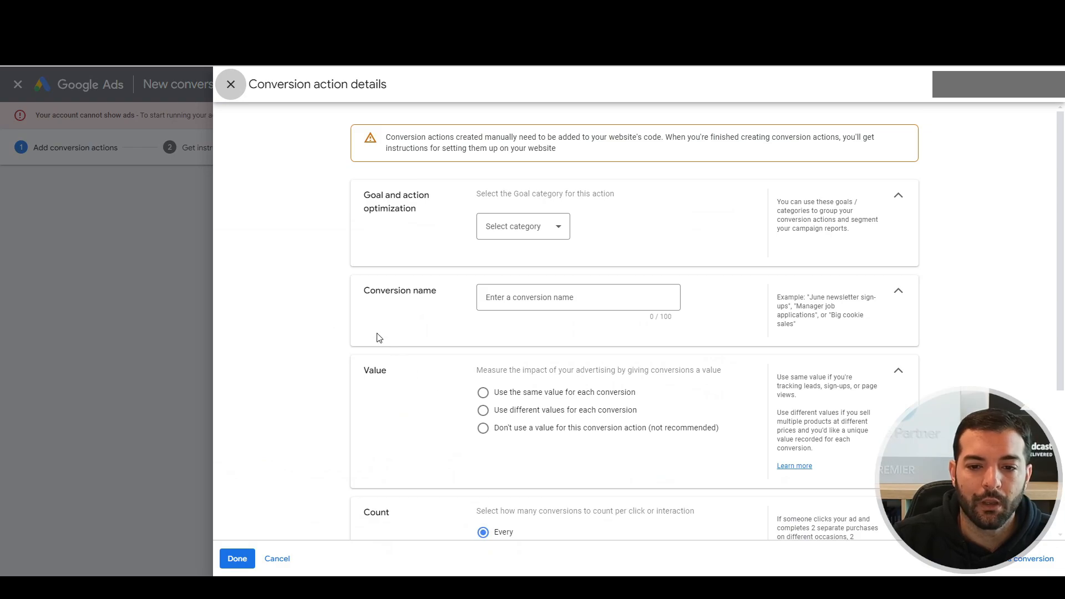
Choose Purchase as the goal category and enter 'test purchase' as the conversion name.
scroll(377, 336, "down", 3)
scroll(377, 336, "up", 3)
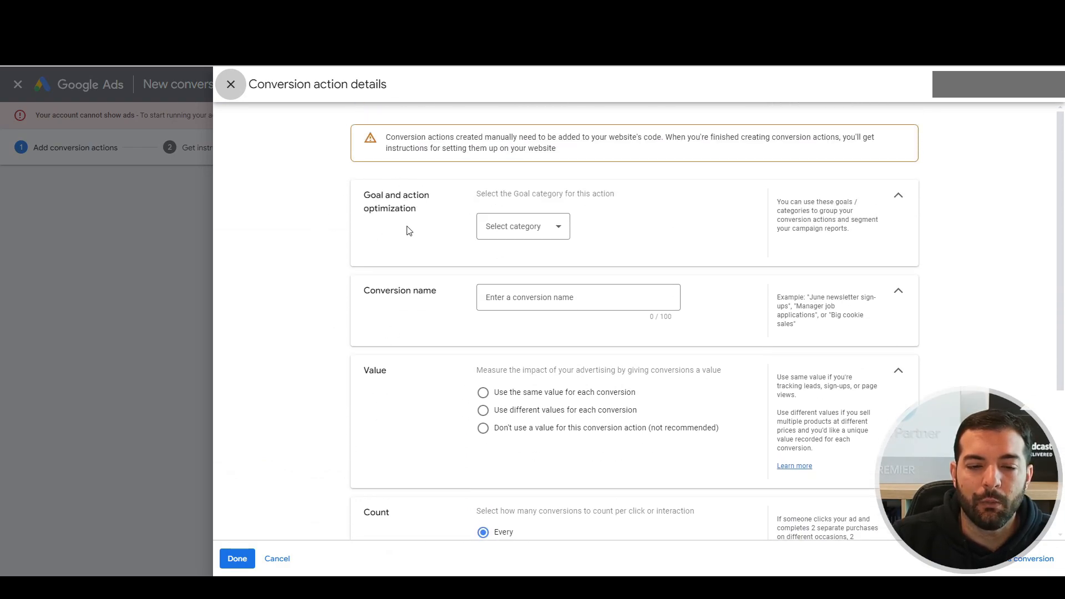
left_click(502, 227)
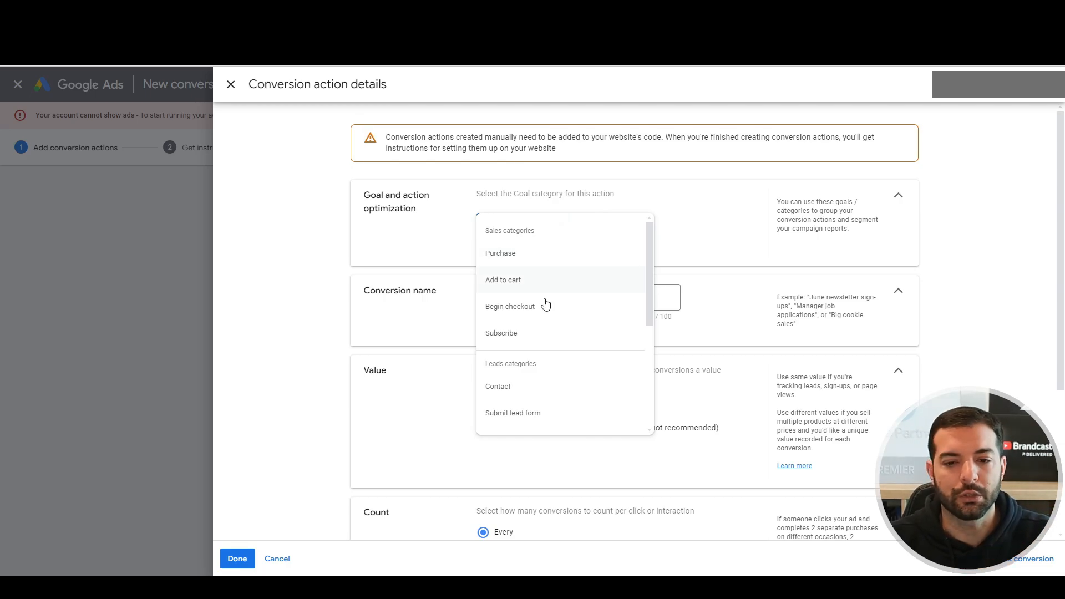
scroll(534, 416, "down", 4)
scroll(535, 416, "up", 4)
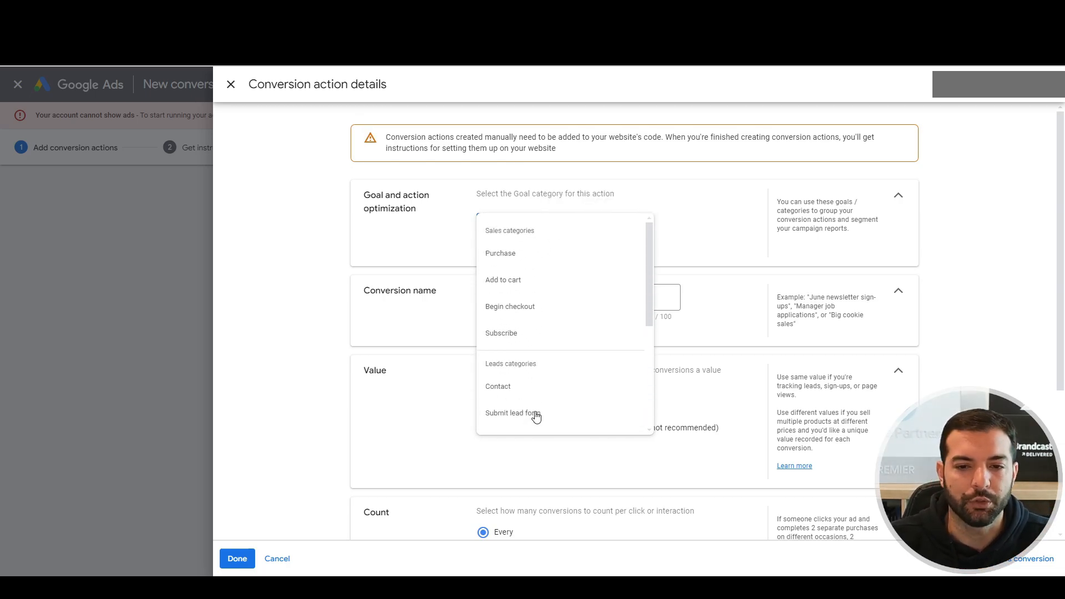
left_click(523, 256)
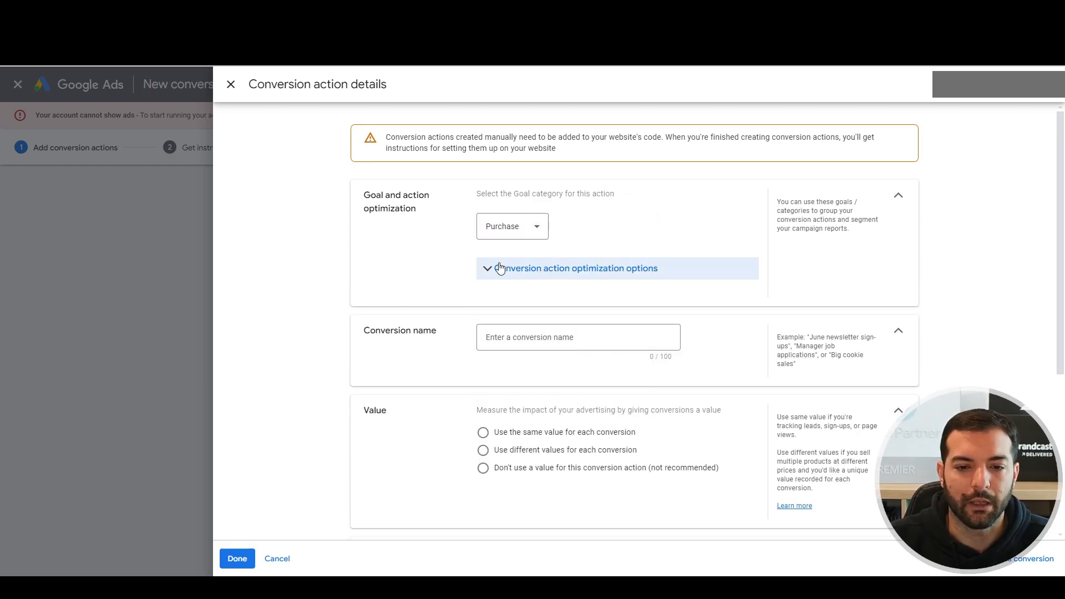
left_click(542, 339)
type("tes")
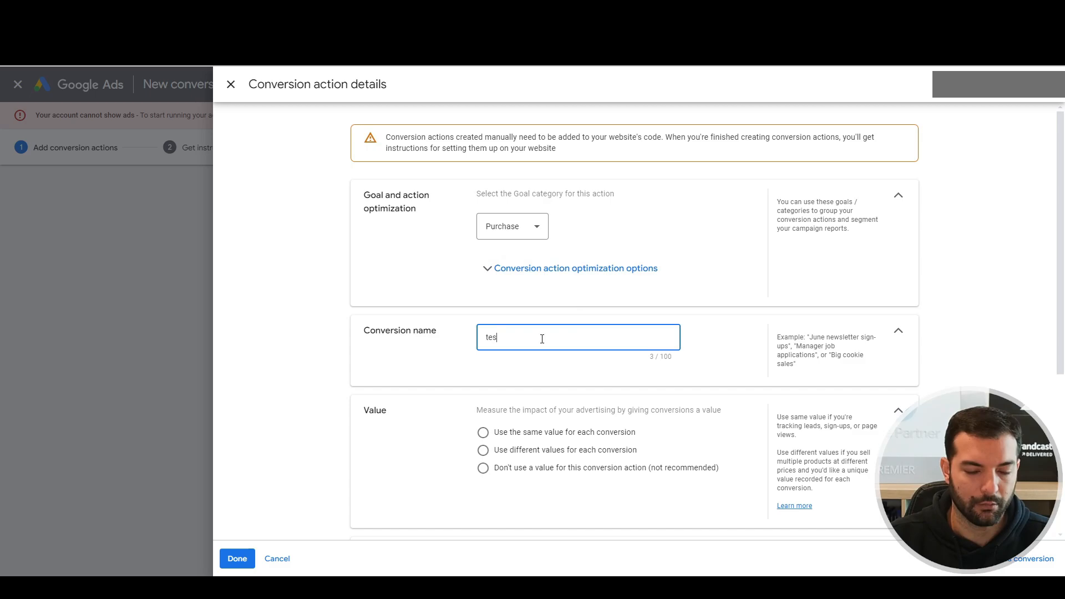
type("t purchase")
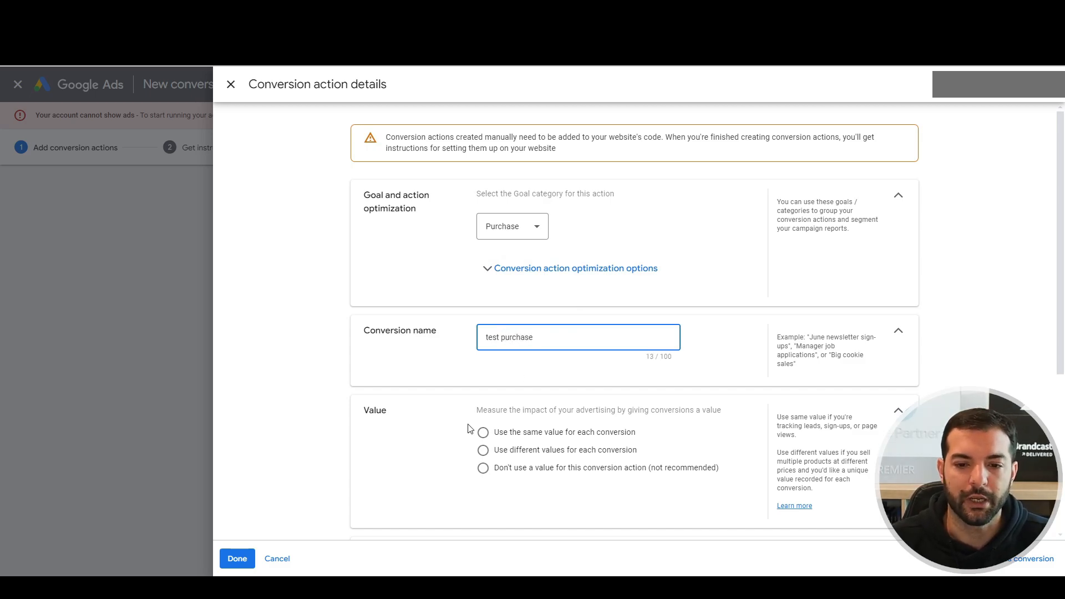
scroll(470, 430, "down", 2)
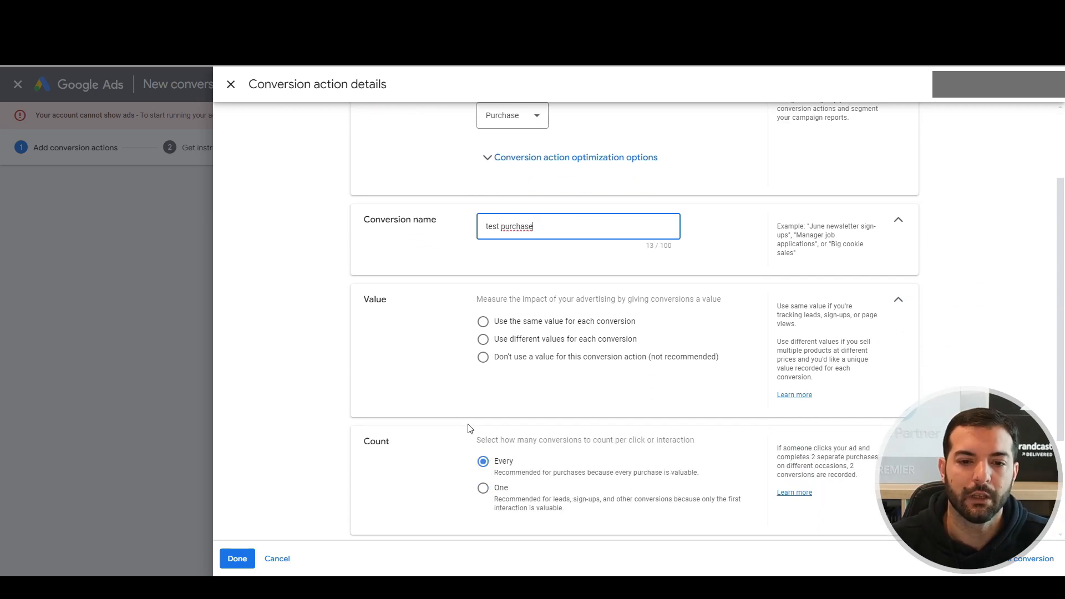
scroll(430, 384, "down", 1)
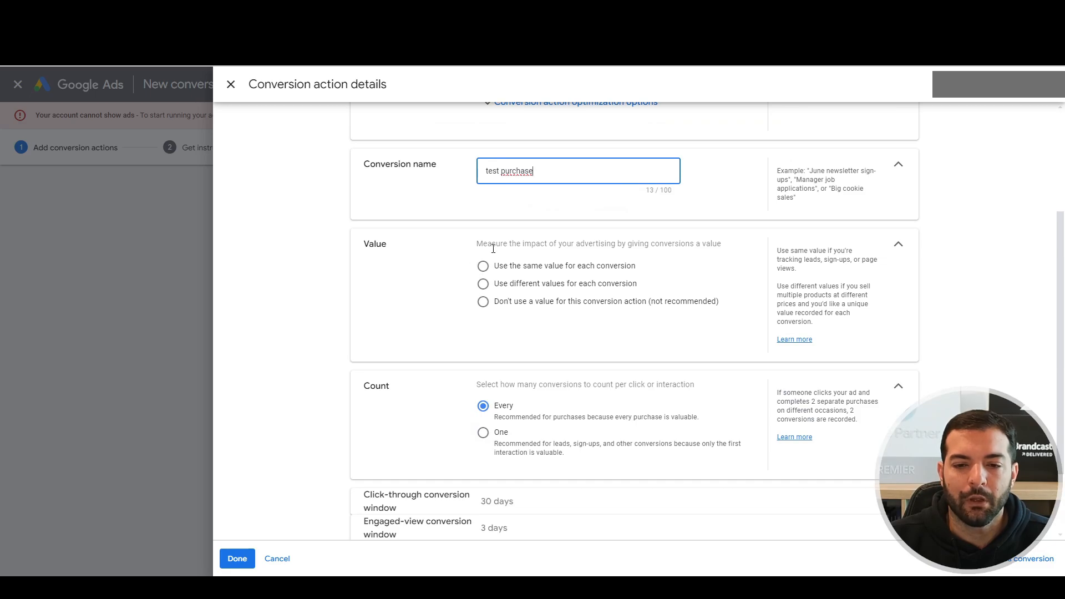
Use different values per conversion with a 1 EUR default, and count Every conversion.
left_click(483, 266)
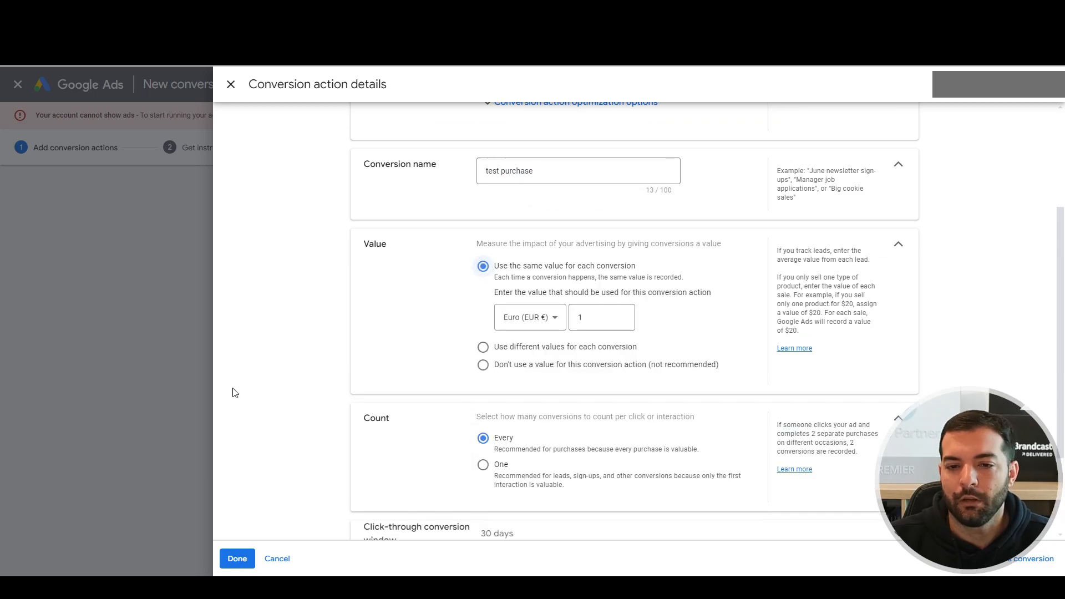
left_click(483, 348)
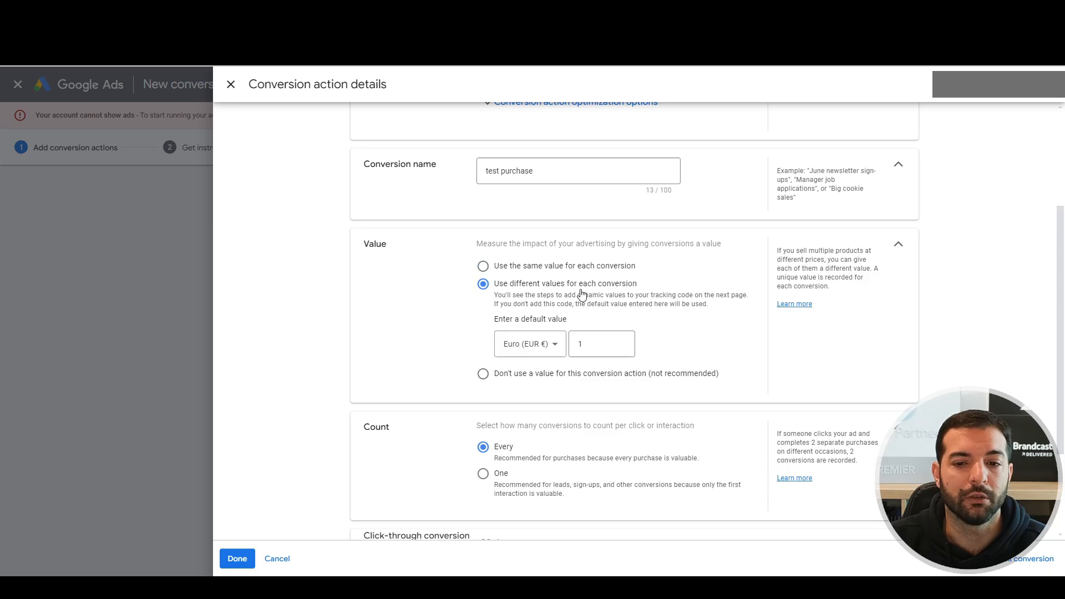
scroll(443, 347, "down", 2)
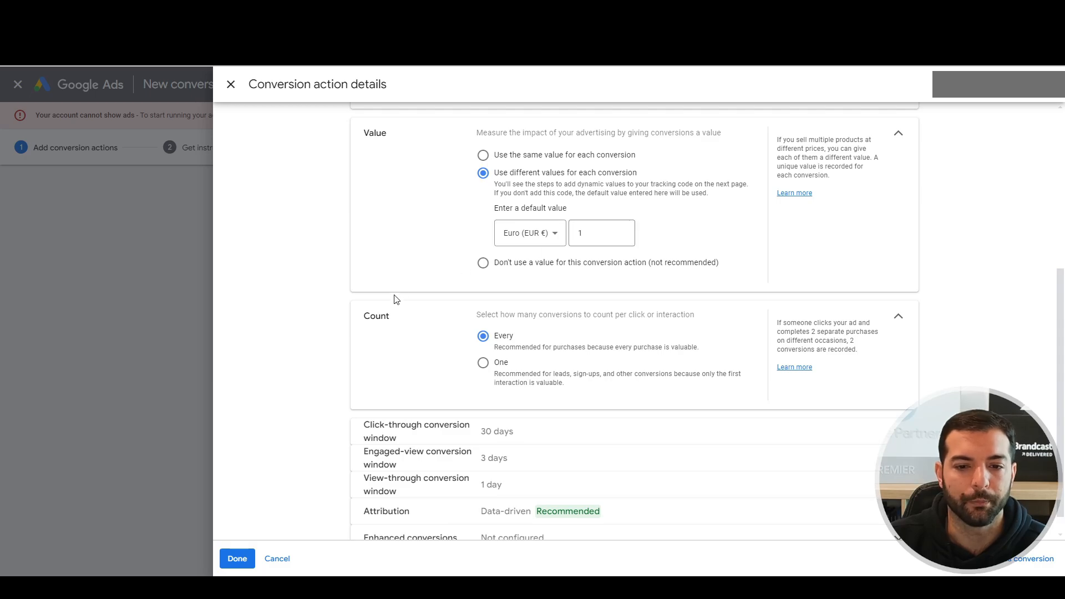
scroll(395, 300, "down", 1)
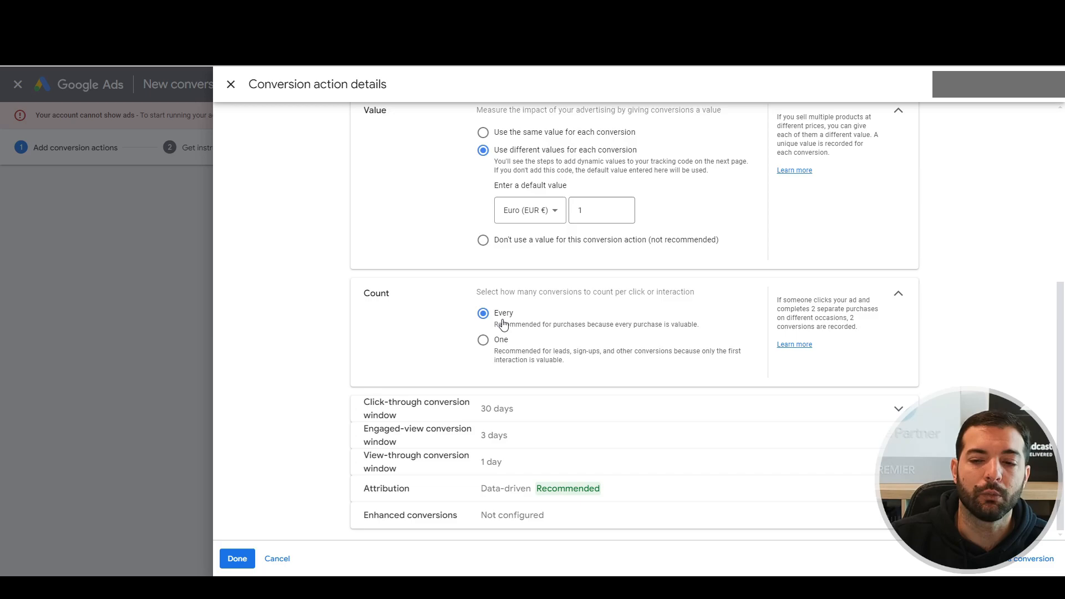
left_click(483, 341)
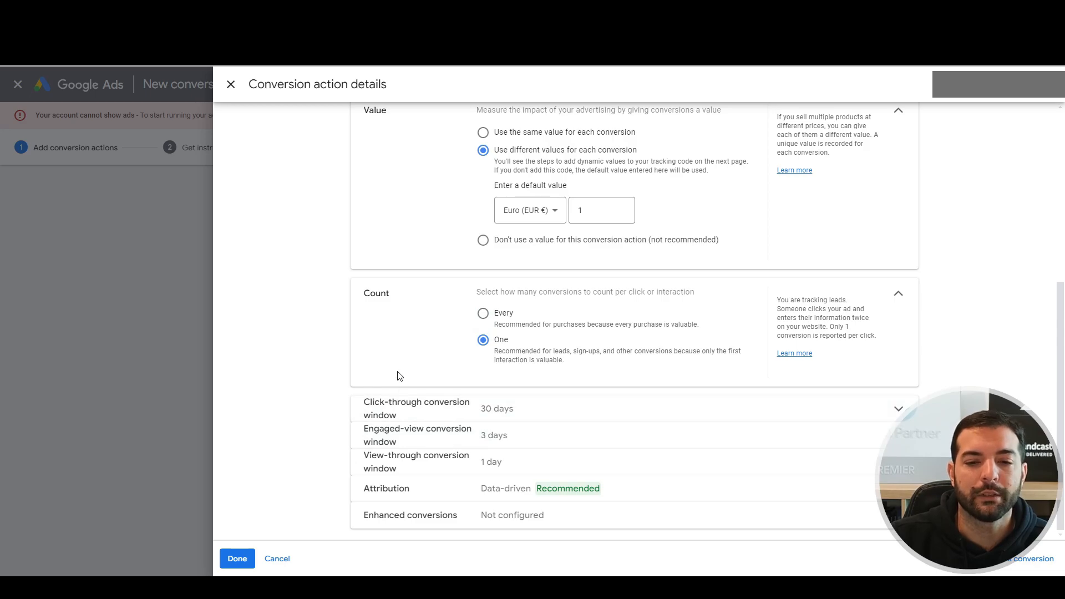
left_click(483, 314)
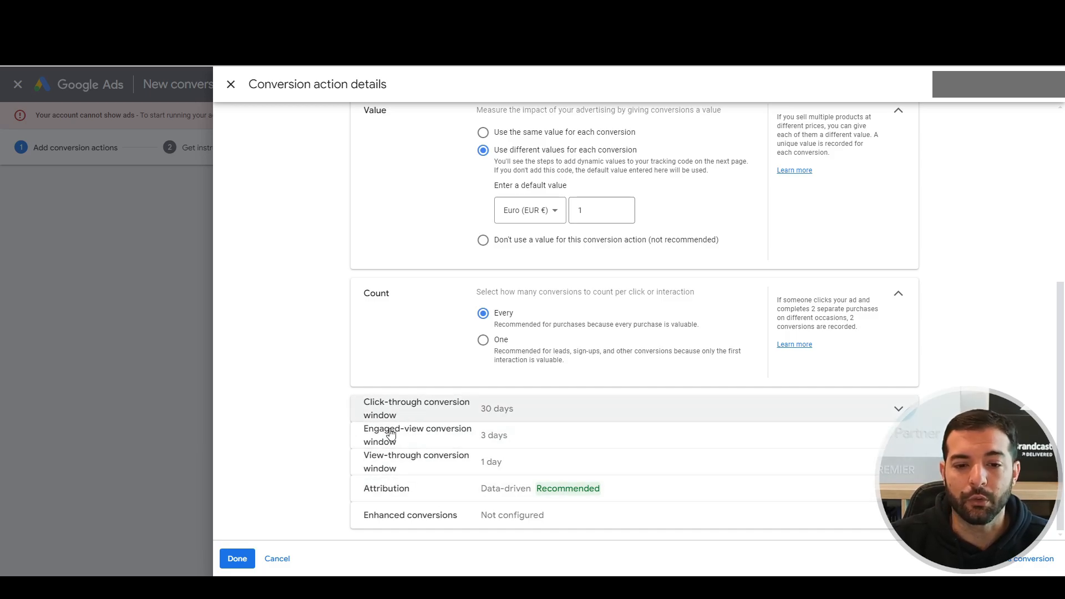
Expand the attribution settings keeping the Data-driven model, then expand Enhanced conversions.
left_click(416, 494)
scroll(421, 492, "down", 1)
left_click(536, 464)
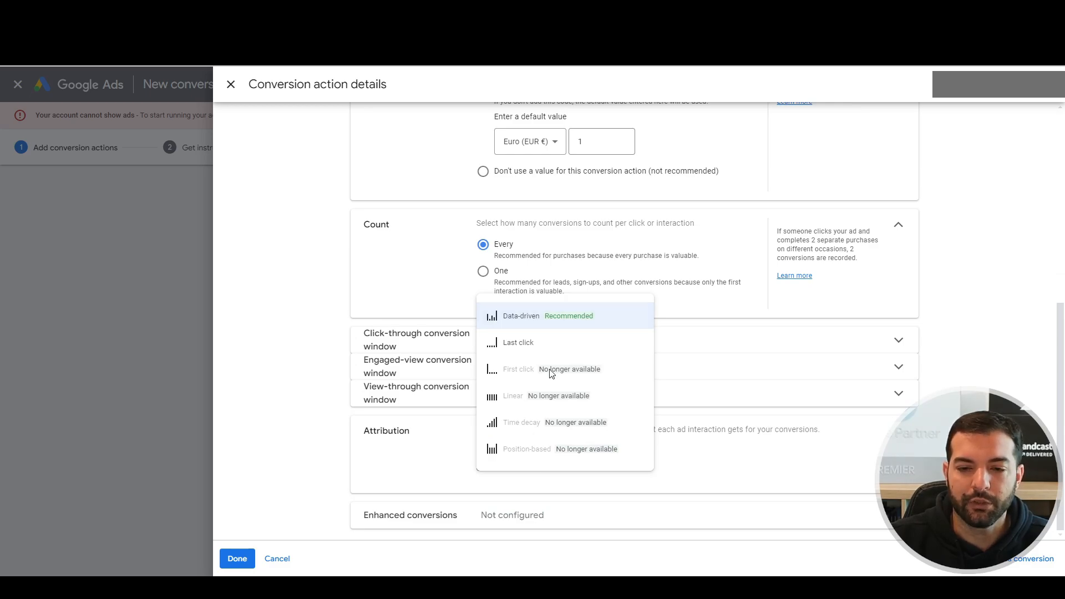
mouse_move(538, 343)
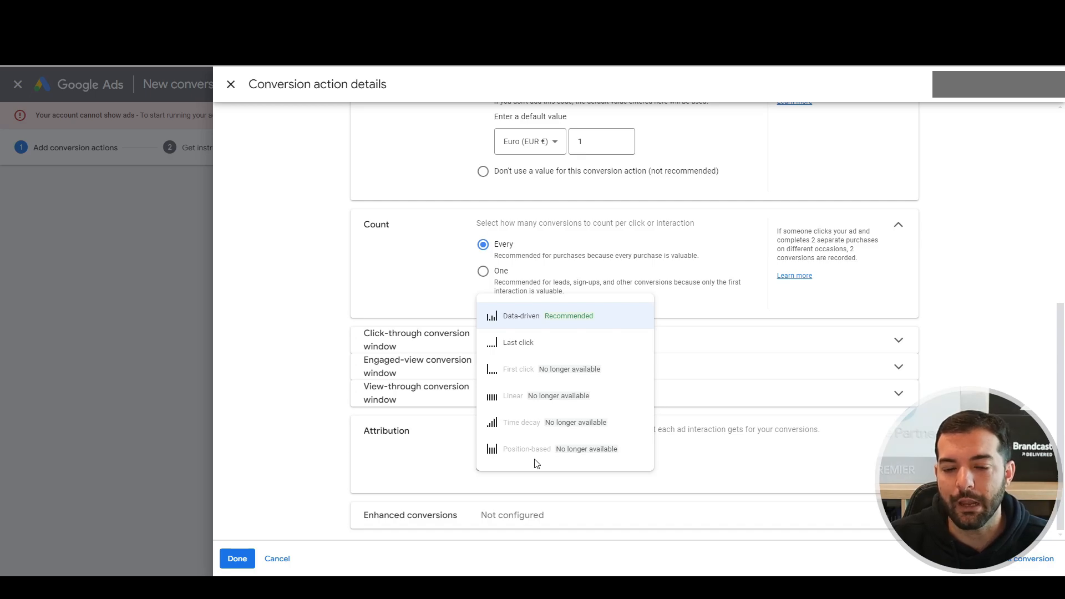
left_click(450, 465)
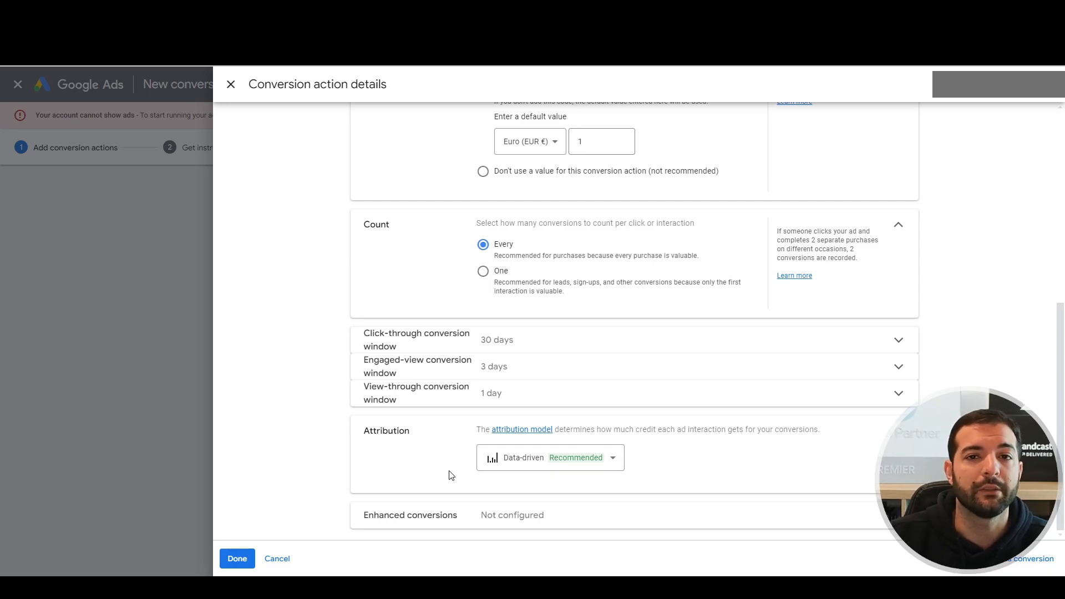
left_click(476, 518)
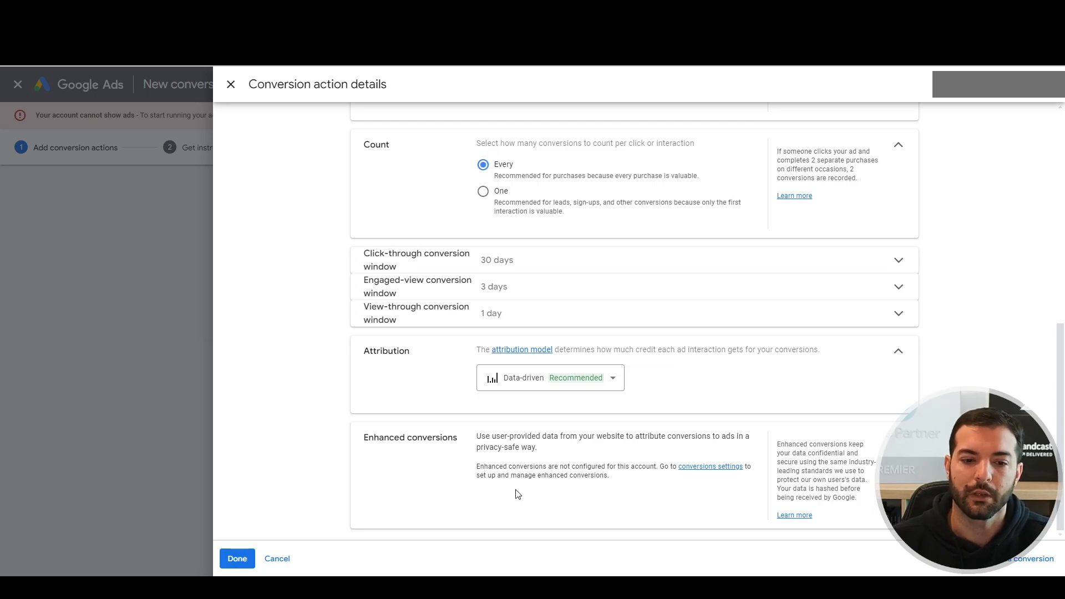
Confirm the test purchase conversion action details, save it, and proceed to tag setup instructions.
left_click(234, 561)
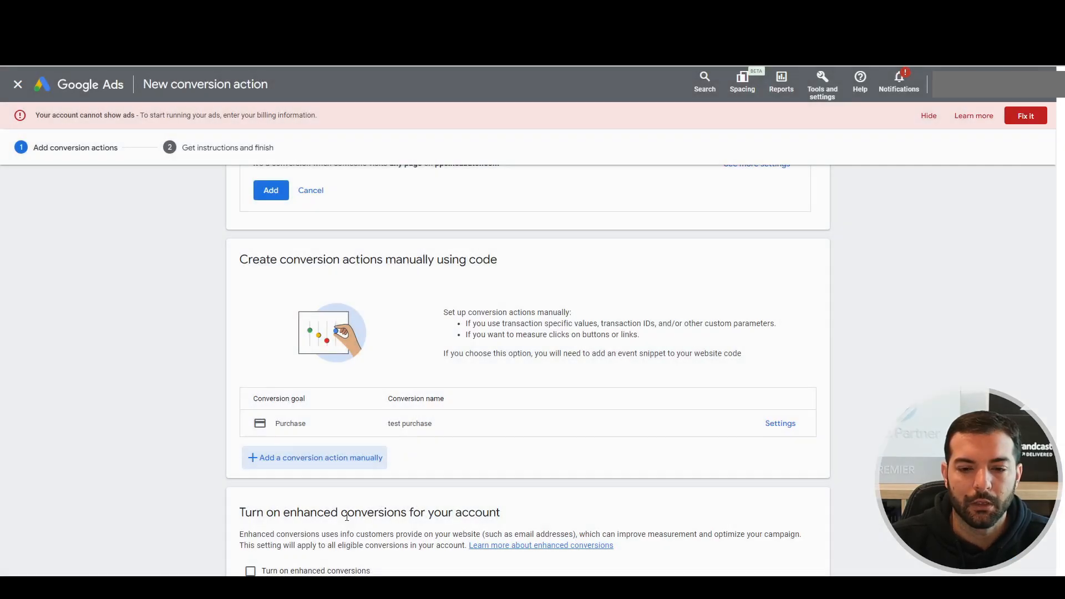
scroll(347, 516, "down", 5)
left_click(271, 541)
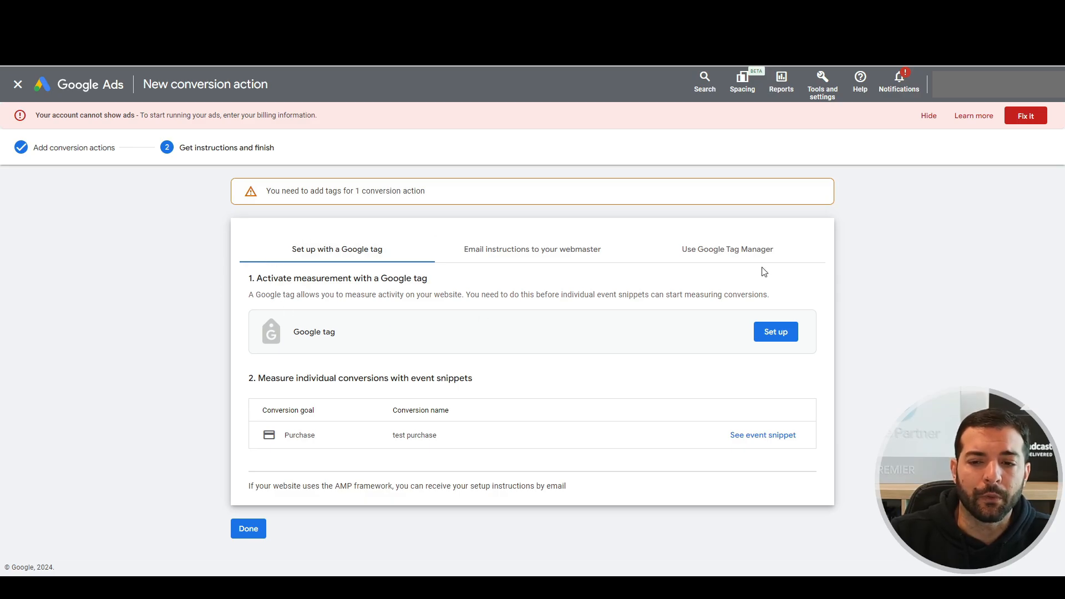
left_click(738, 251)
scroll(508, 325, "down", 1)
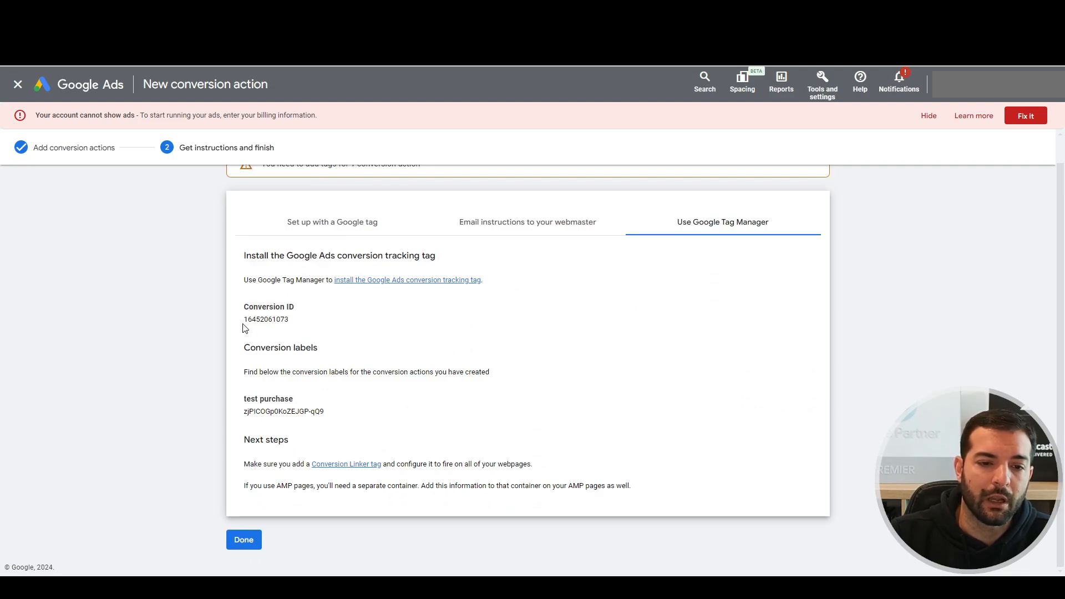
left_click_drag(242, 304, 303, 322)
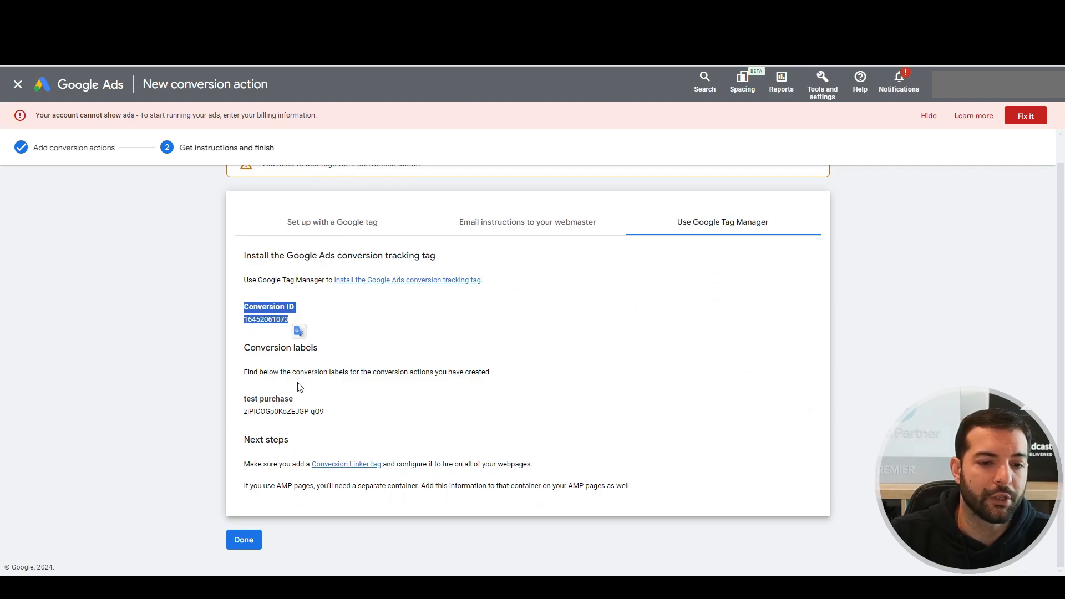
left_click_drag(242, 406, 333, 414)
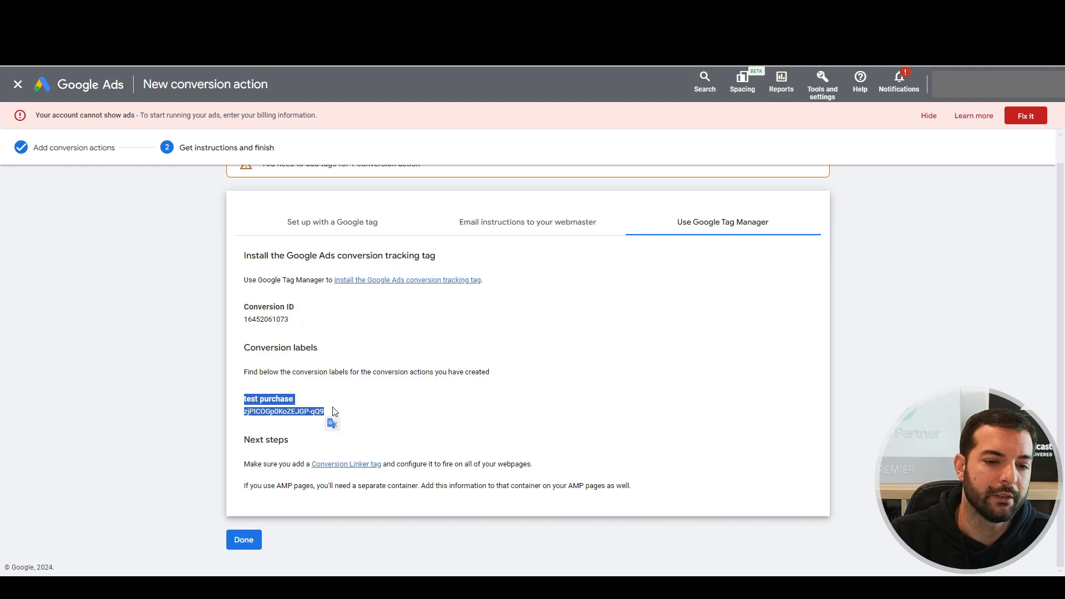
left_click(295, 410)
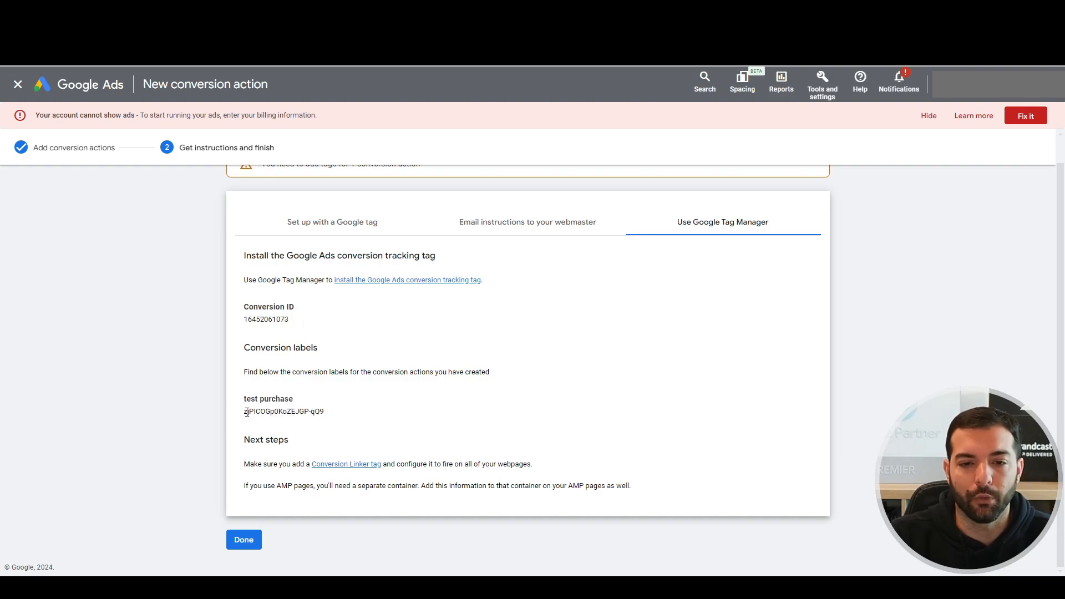
left_click(360, 228)
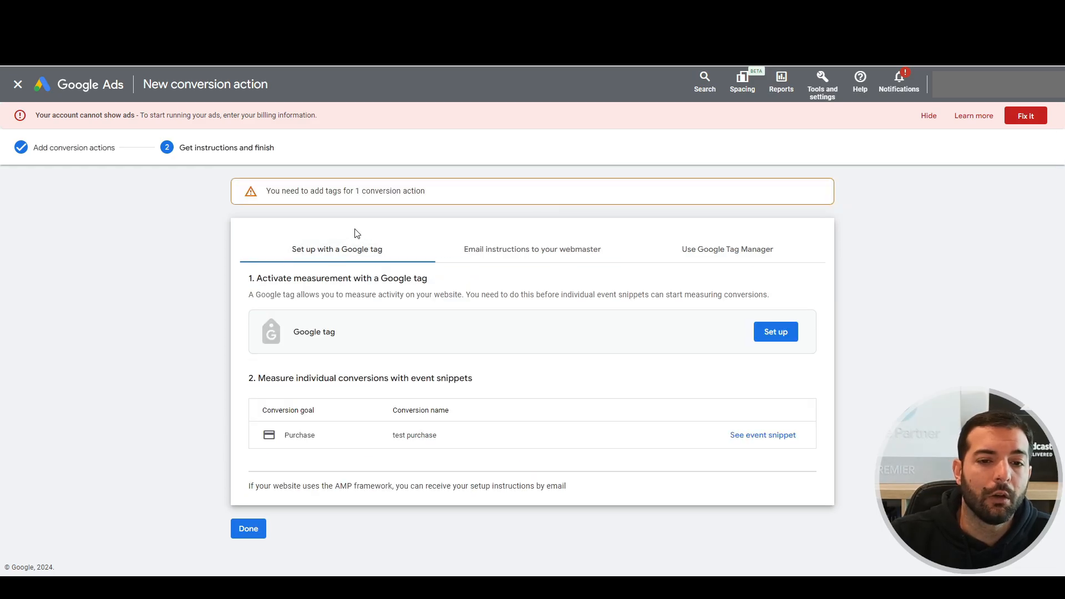